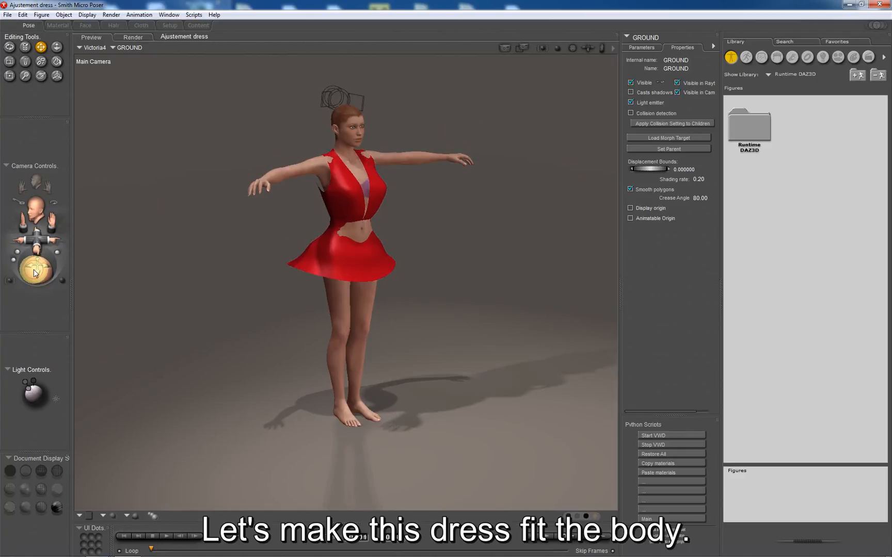
Examine the dress mesh on the Victoria4 figure in wireframe from several angles, and restore the textured display.
mouse_move(34, 269)
mouse_down()
mouse_move(21, 263)
mouse_move(32, 269)
mouse_up()
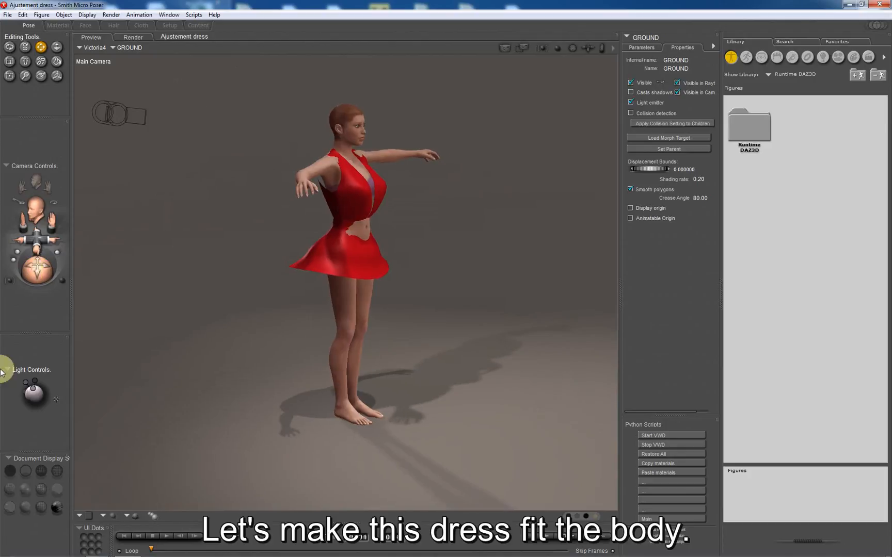
click(41, 470)
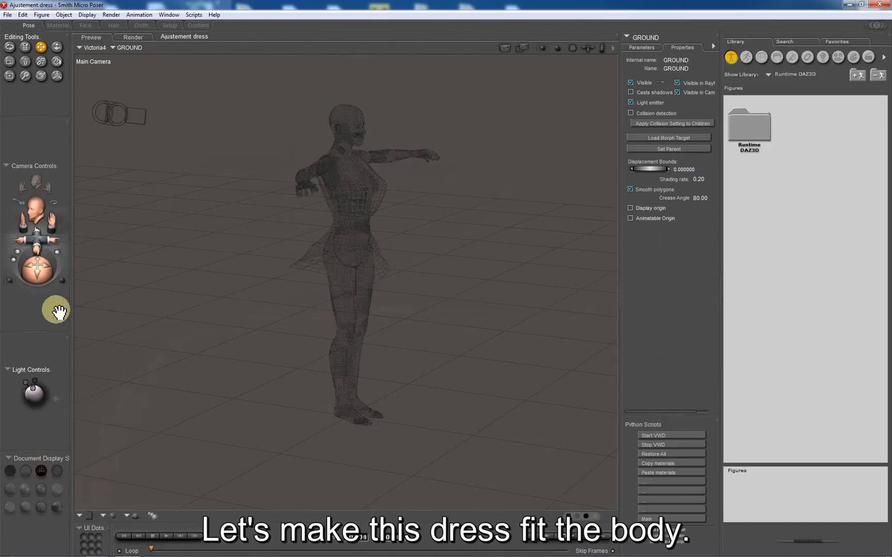
drag(35, 265, 36, 268)
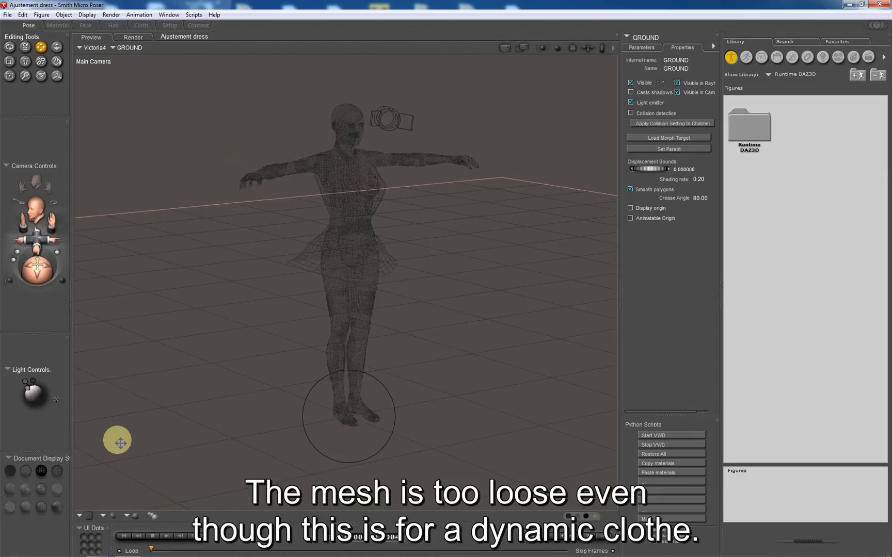
click(57, 507)
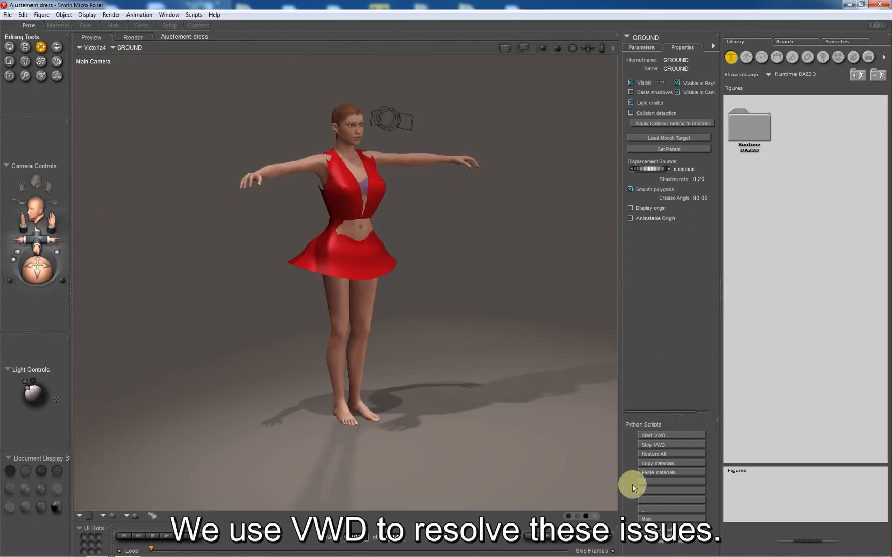
Start VWD Cloth and Hair, load the scene's object list and import Victoria4 as a collision object.
click(672, 436)
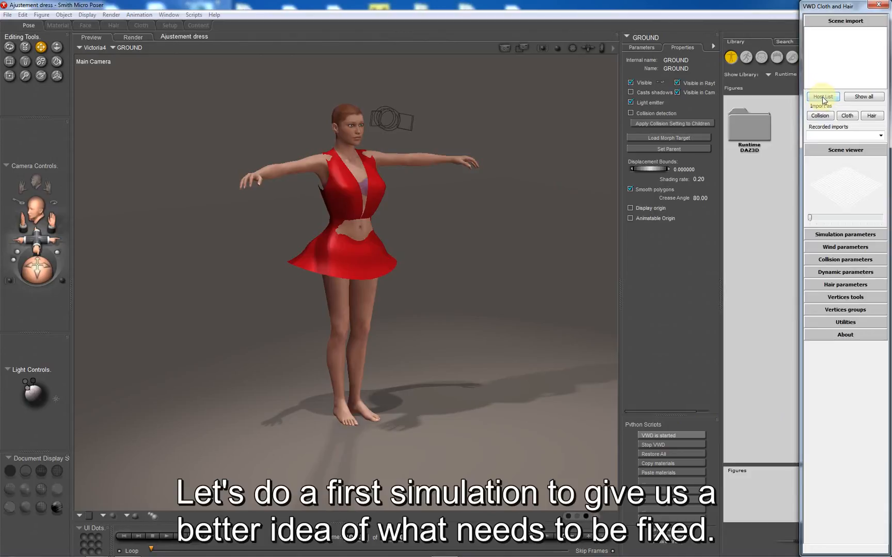
click(822, 97)
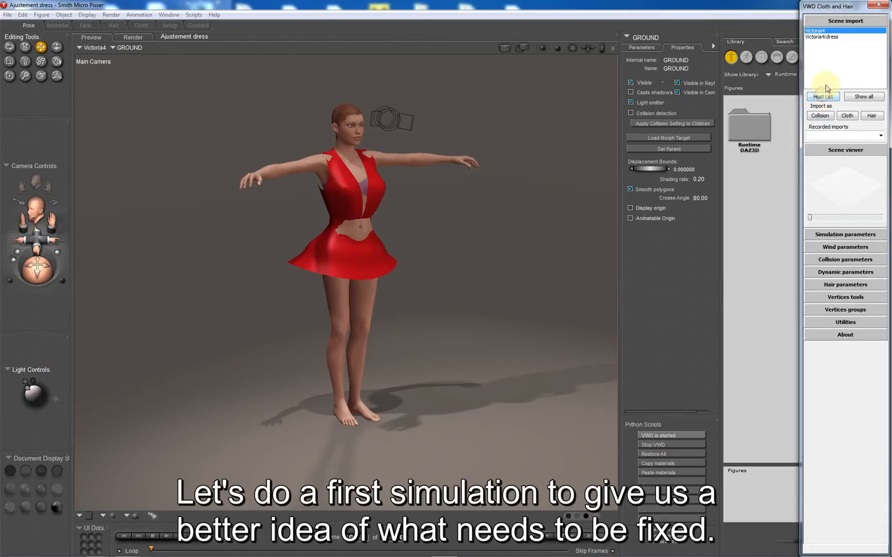
click(821, 117)
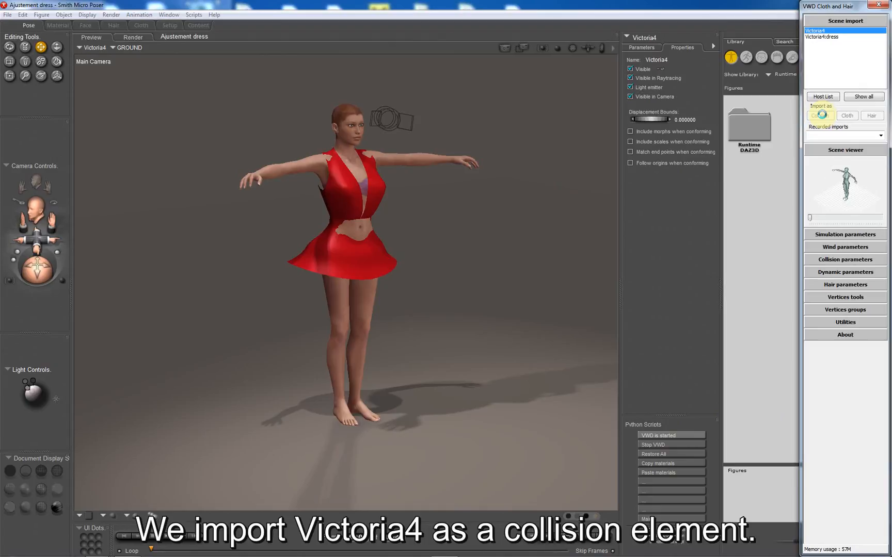
Import Victoria4:dress as cloth, with vertices extension as its stiffness method instead of vertices neighborhood.
click(832, 38)
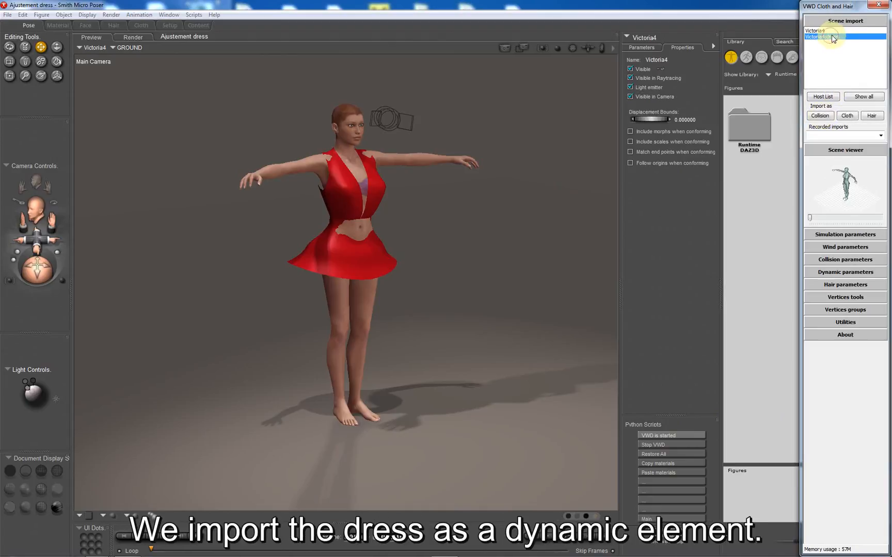
click(846, 115)
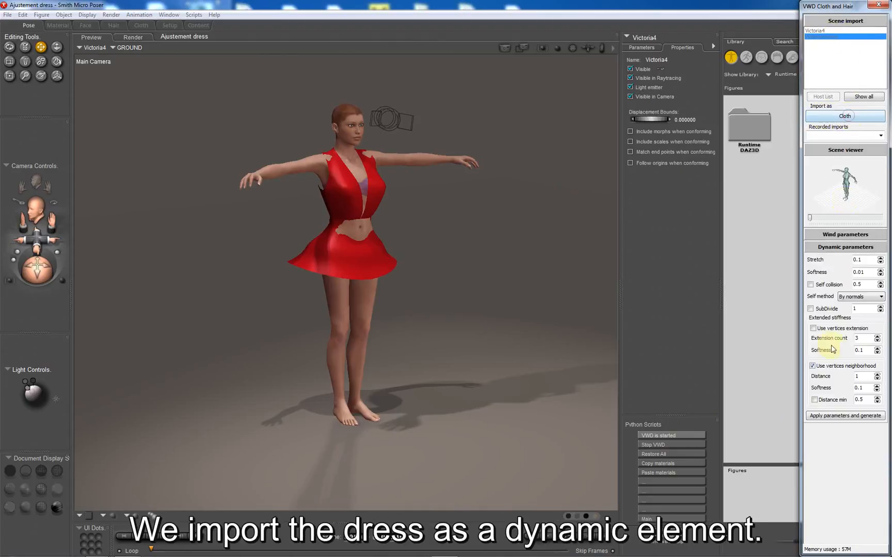
click(814, 328)
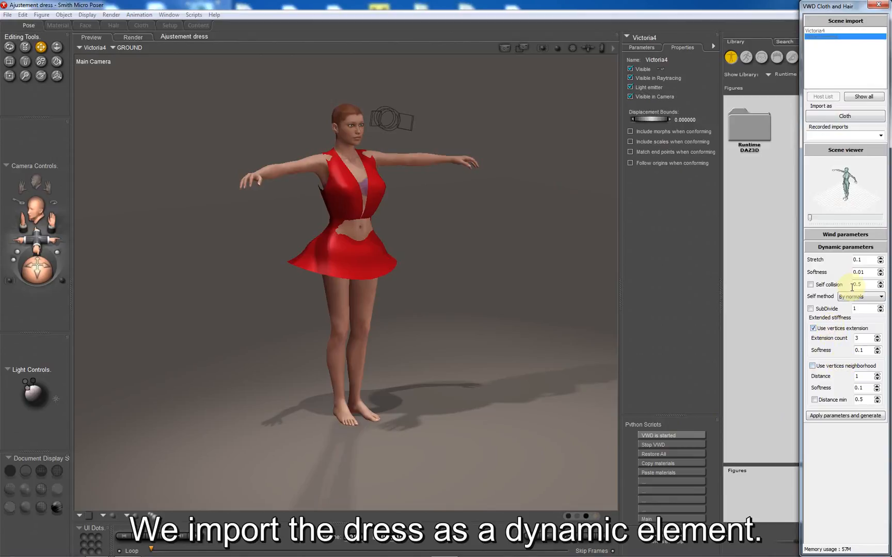
click(843, 416)
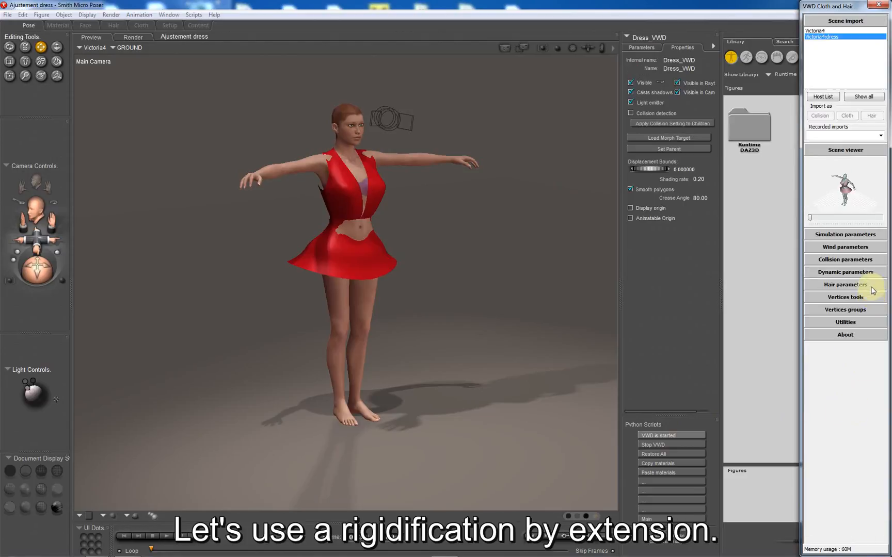
Run a static simulation of the dress in the enlarged scene viewer and inspect its mesh in wireframe.
click(841, 151)
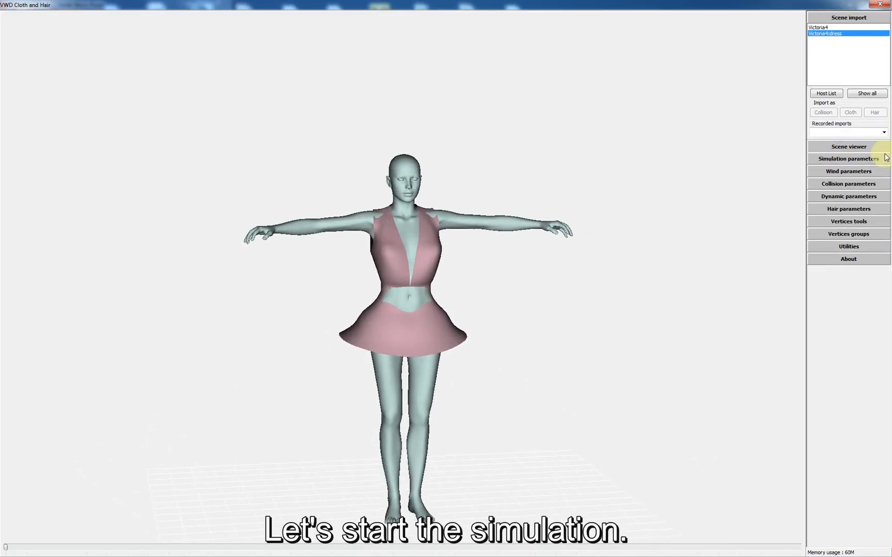
click(849, 158)
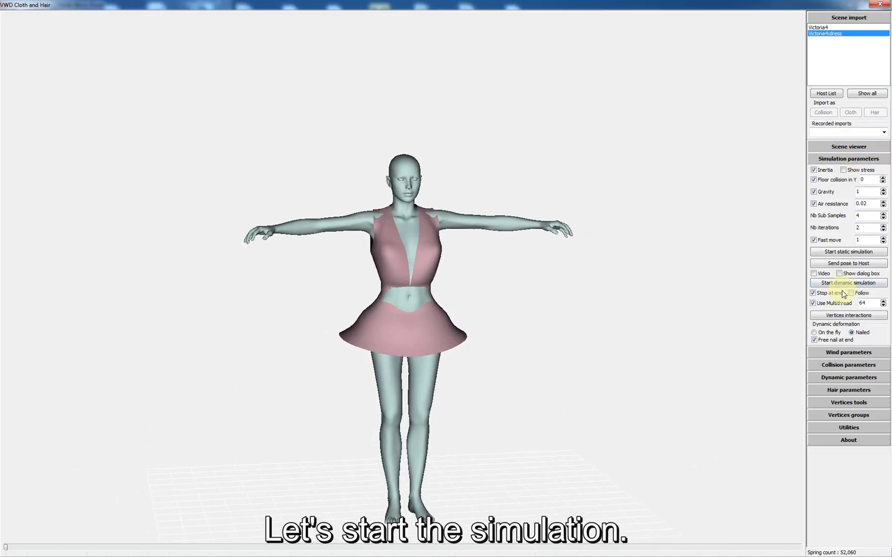
click(843, 253)
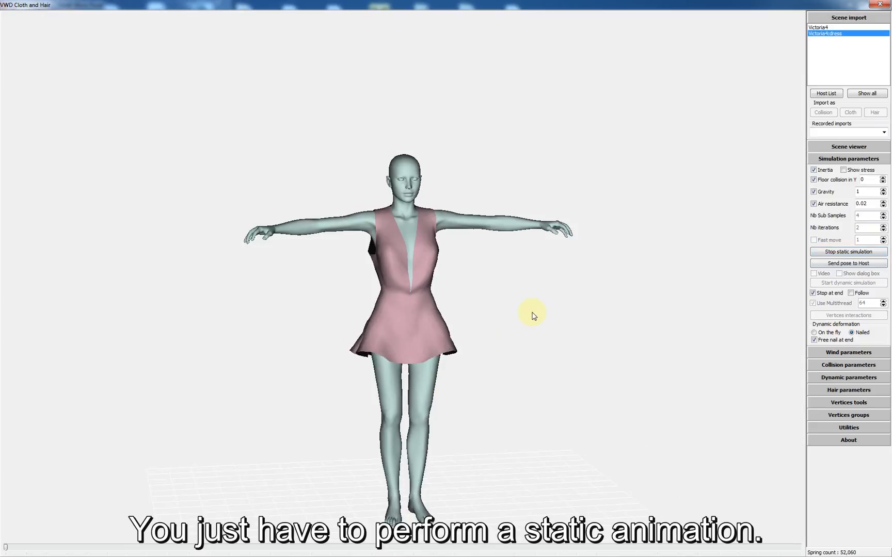
key(w)
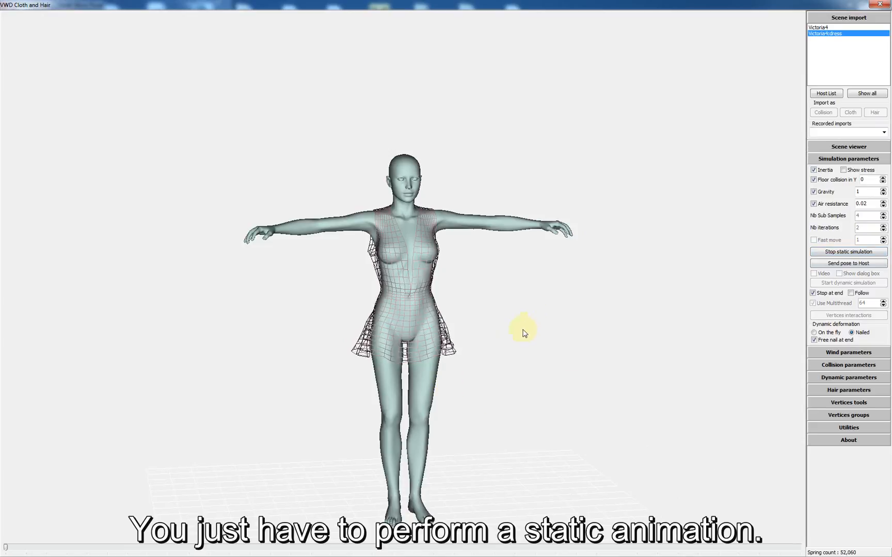
mouse_move(507, 334)
mouse_down()
mouse_move(522, 334)
mouse_move(505, 324)
mouse_up()
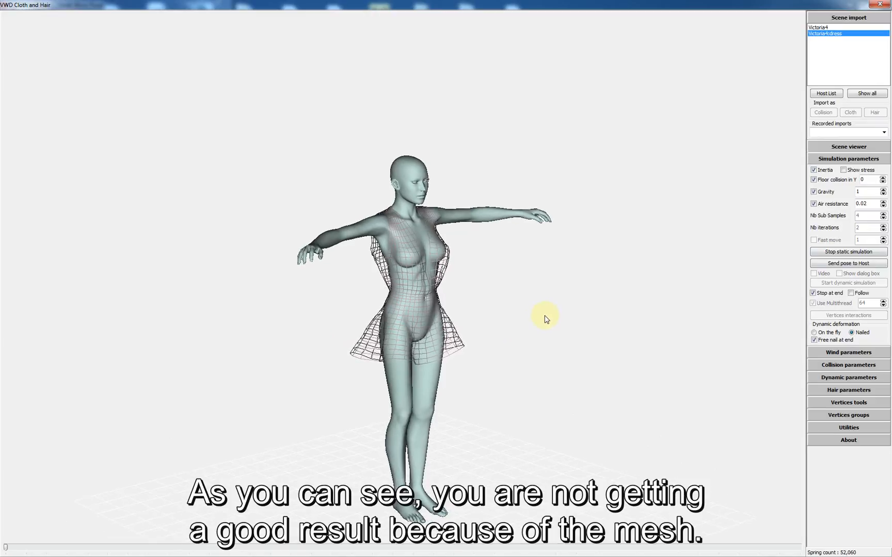
key(w)
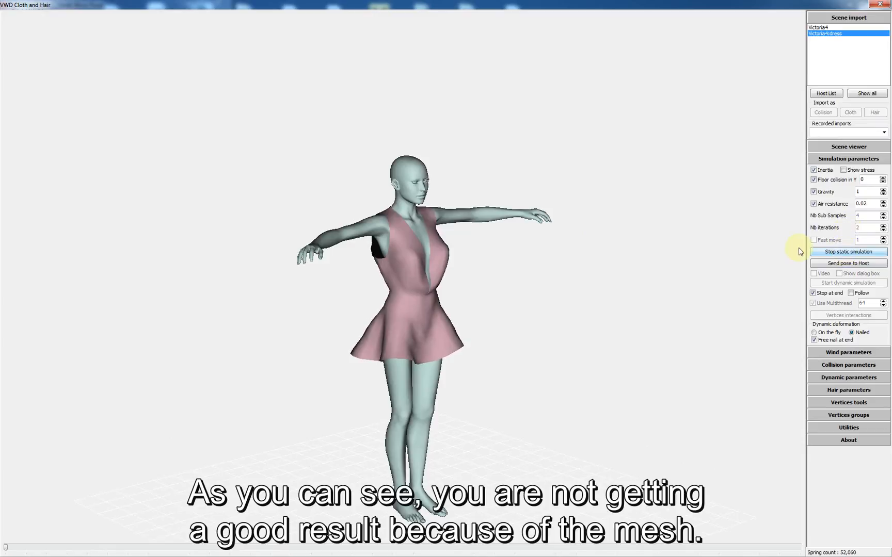
Close and restart VWD Cloth and Hair, reload the object list and import Victoria4 as a collision object.
click(881, 5)
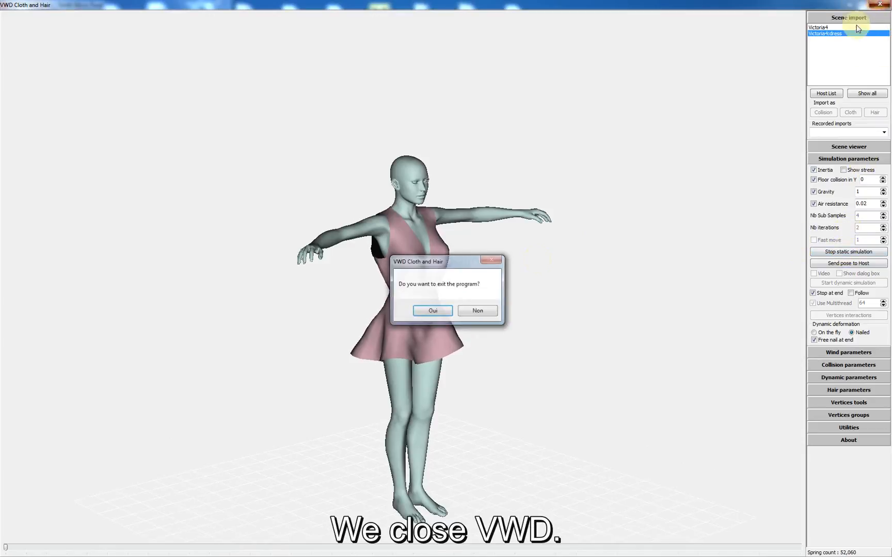
click(435, 309)
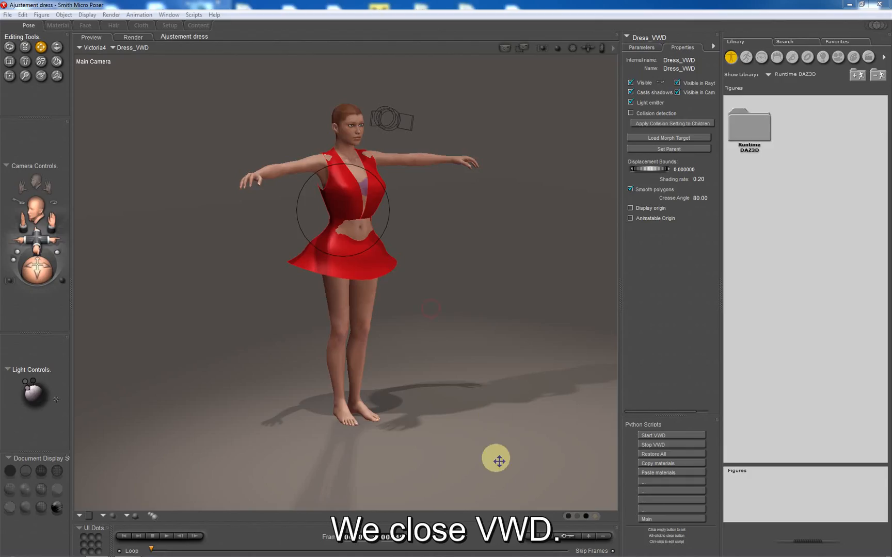
click(668, 436)
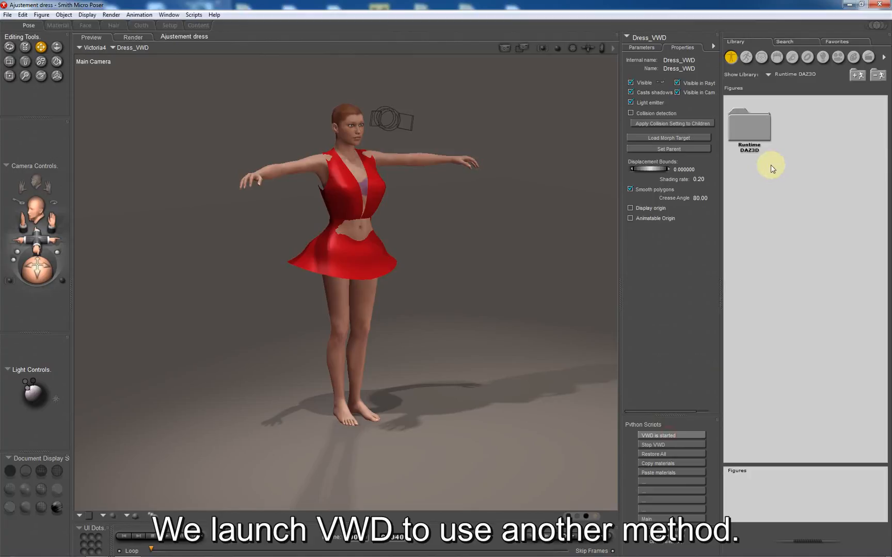
click(823, 97)
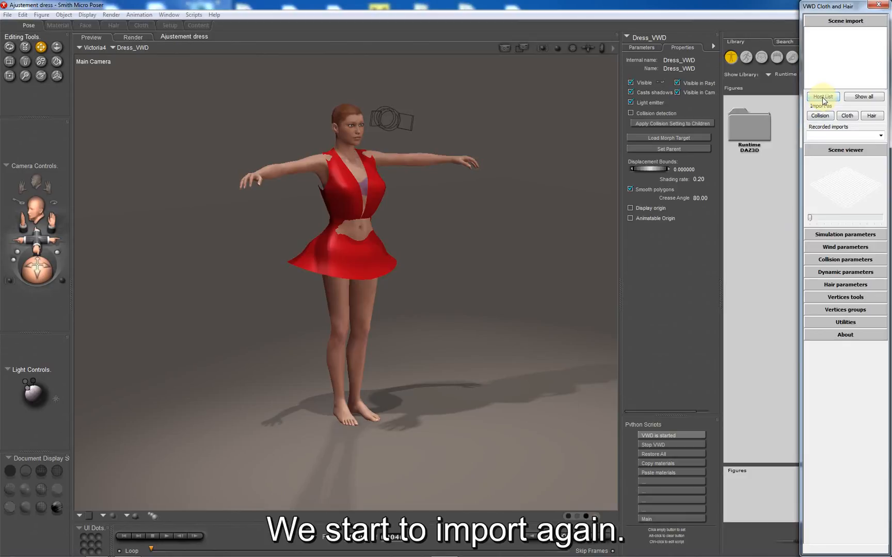
click(820, 116)
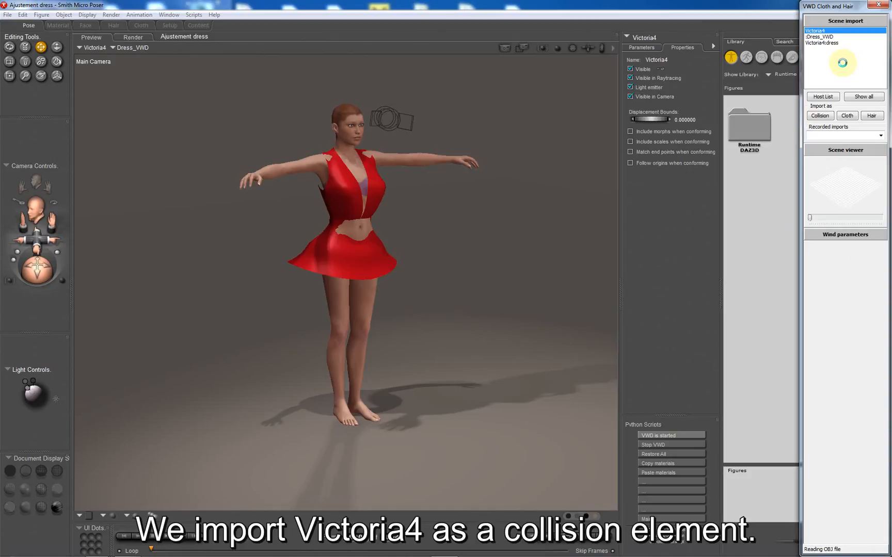
Import Victoria4:dress as cloth, using vertices extension instead of vertices neighborhood, with SubDivide enabled at 1.
click(828, 43)
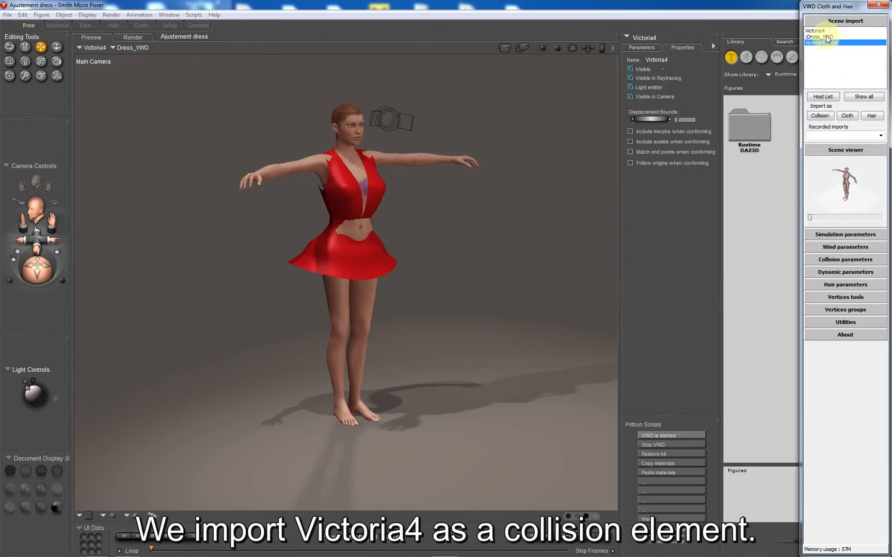
click(827, 38)
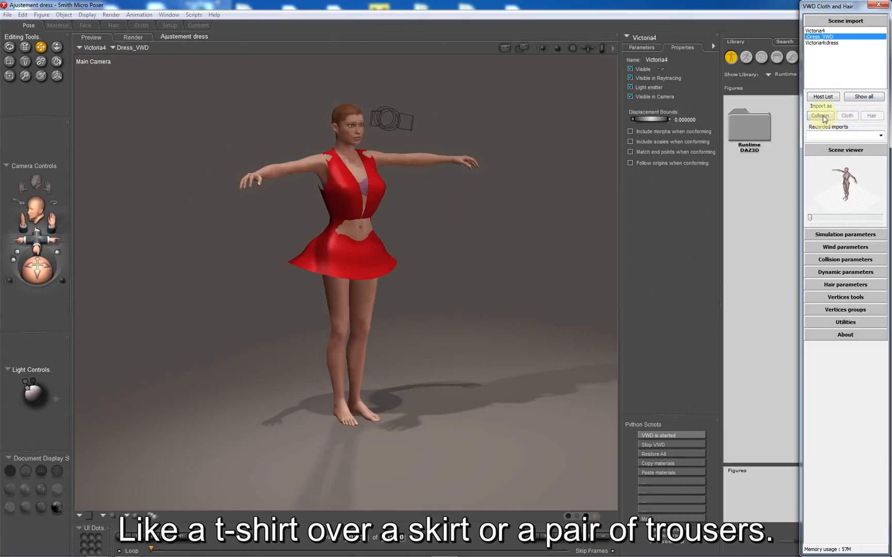
click(831, 43)
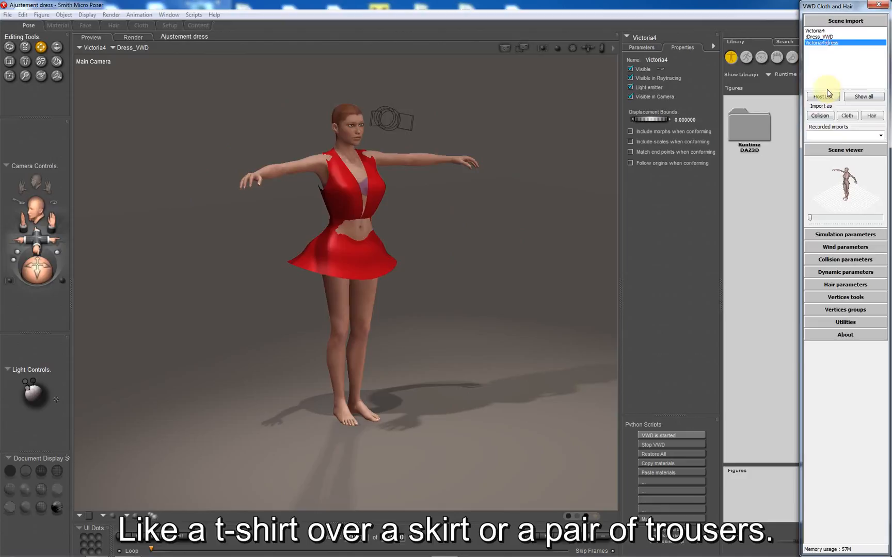
click(847, 117)
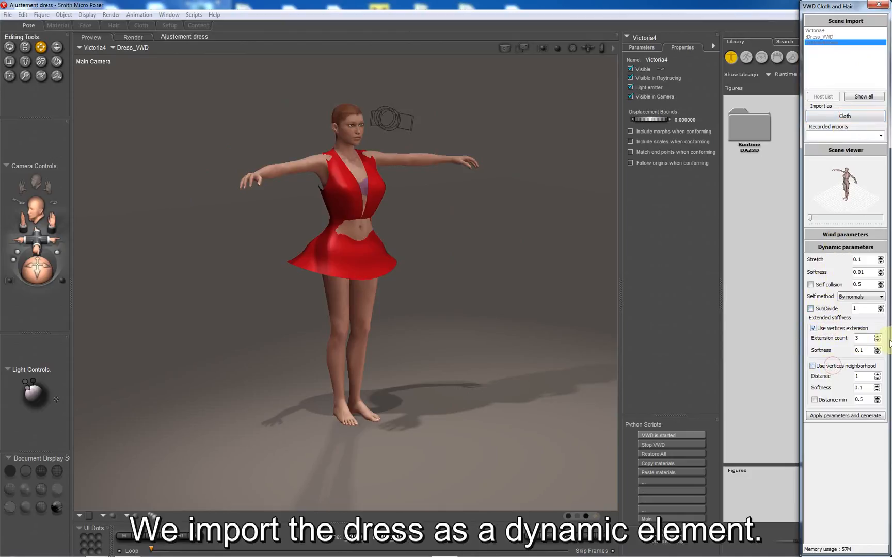
click(846, 329)
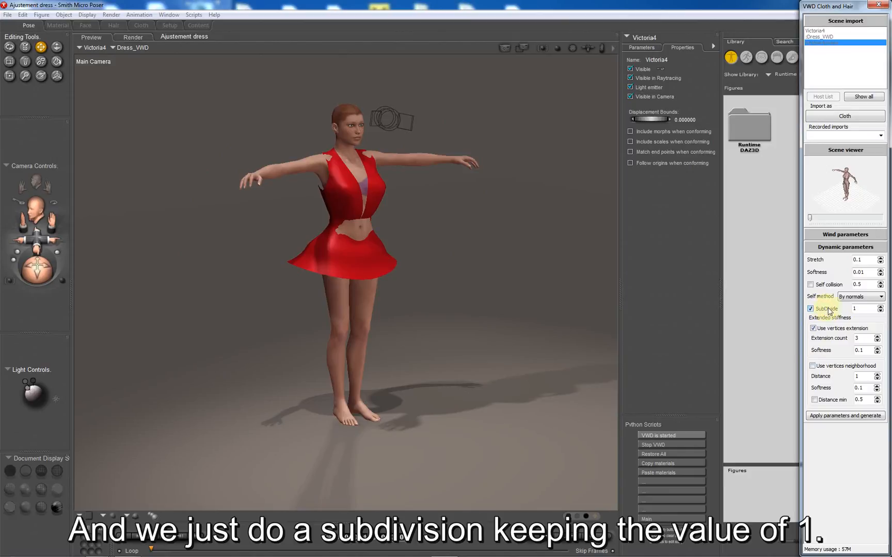
click(845, 416)
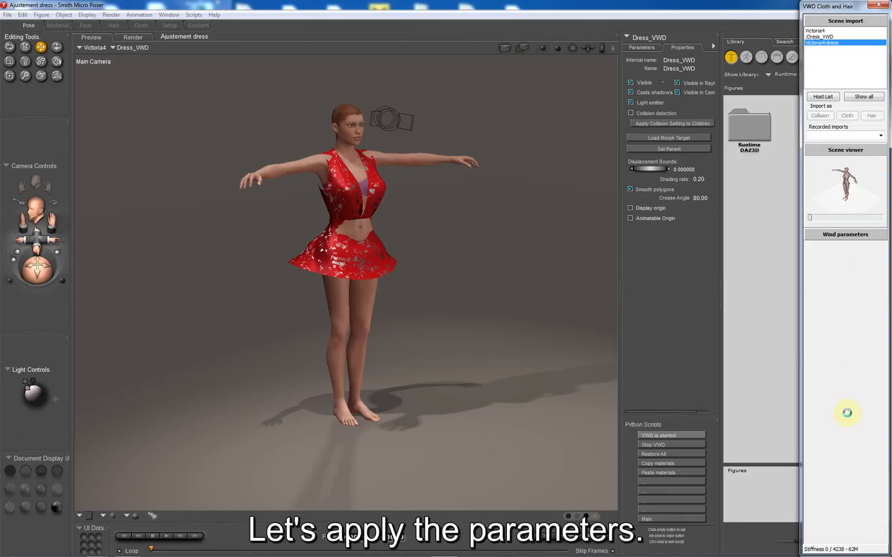
Run the static simulation on the subdivided dress in the enlarged viewer, inspect the drape and stop the simulation.
click(845, 150)
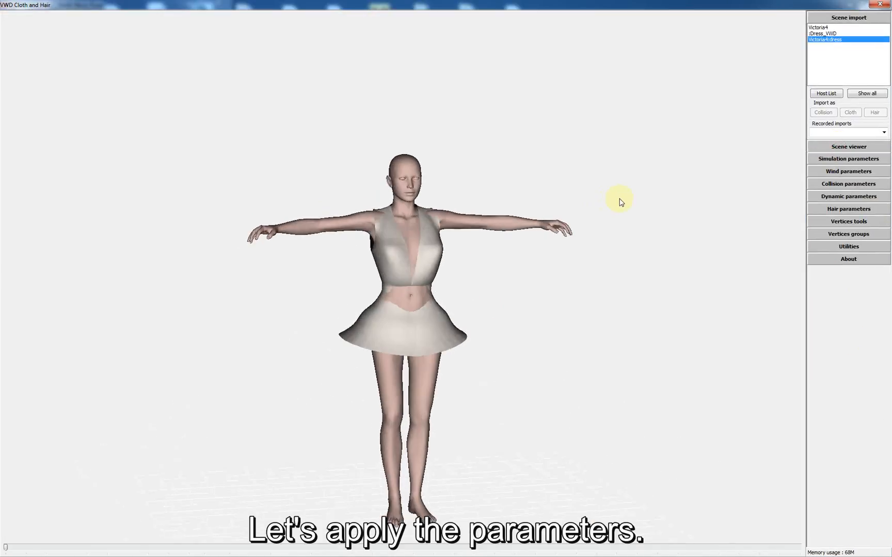
click(847, 159)
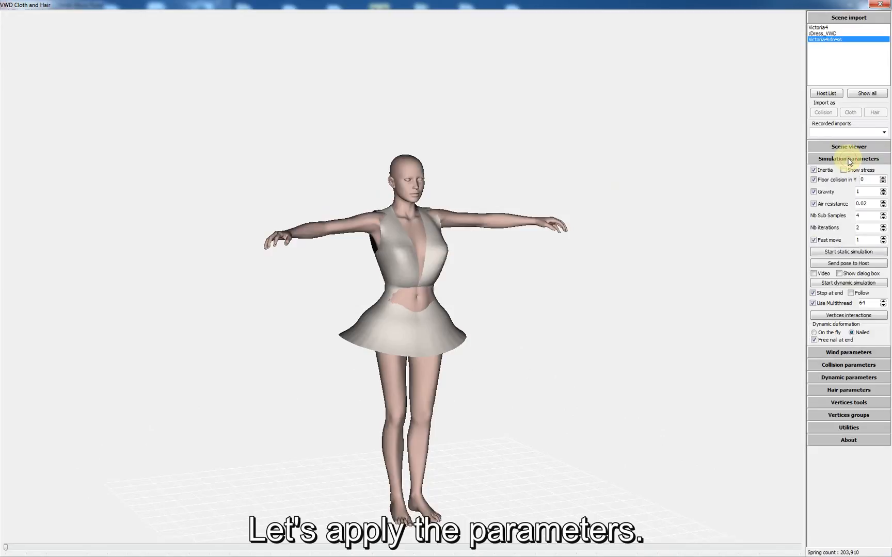
click(857, 282)
click(845, 253)
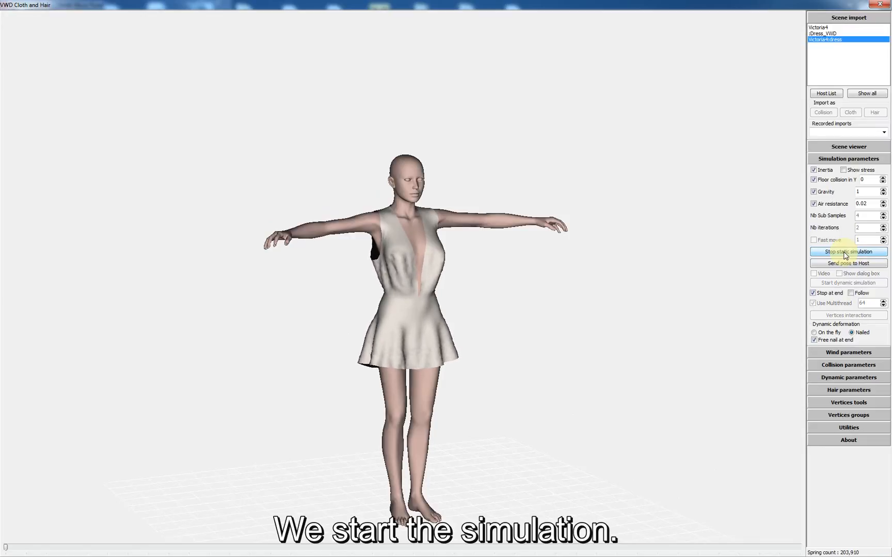
mouse_move(583, 255)
mouse_down()
mouse_move(571, 255)
mouse_move(617, 261)
mouse_move(570, 259)
mouse_up()
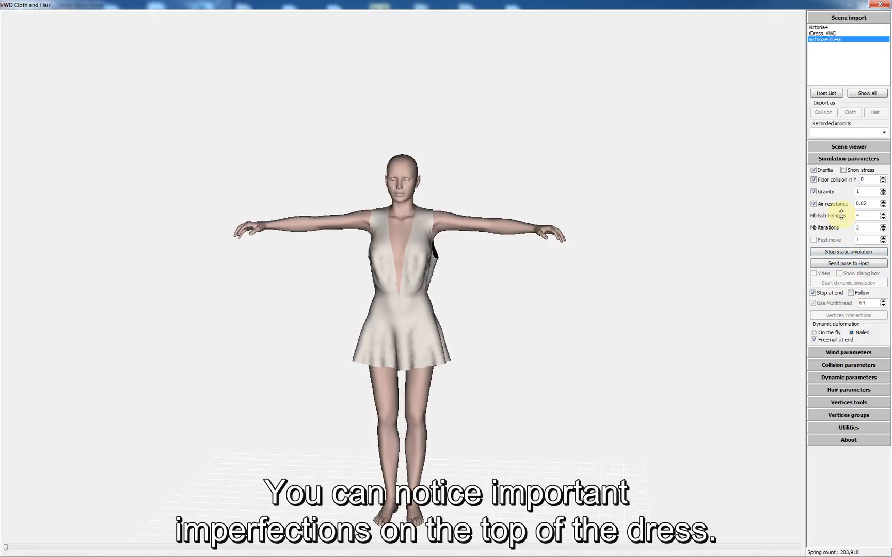
key(space)
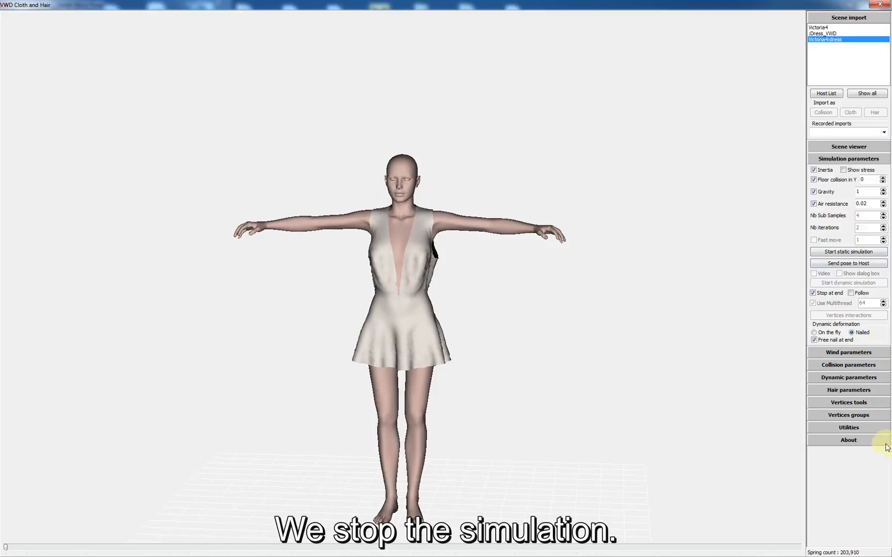
Select the dress vertices of the top_fabric material and create a vertices group scaled to 90%.
click(846, 415)
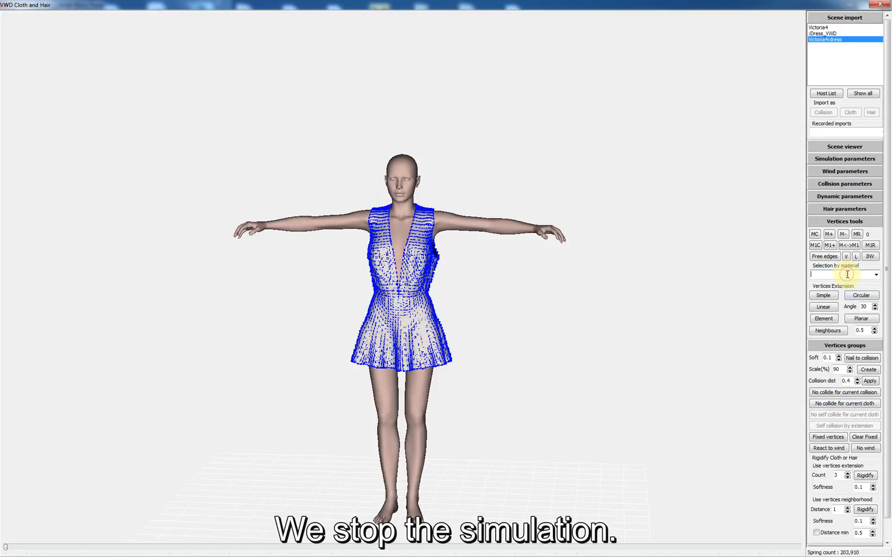
scroll(849, 275, down, 2)
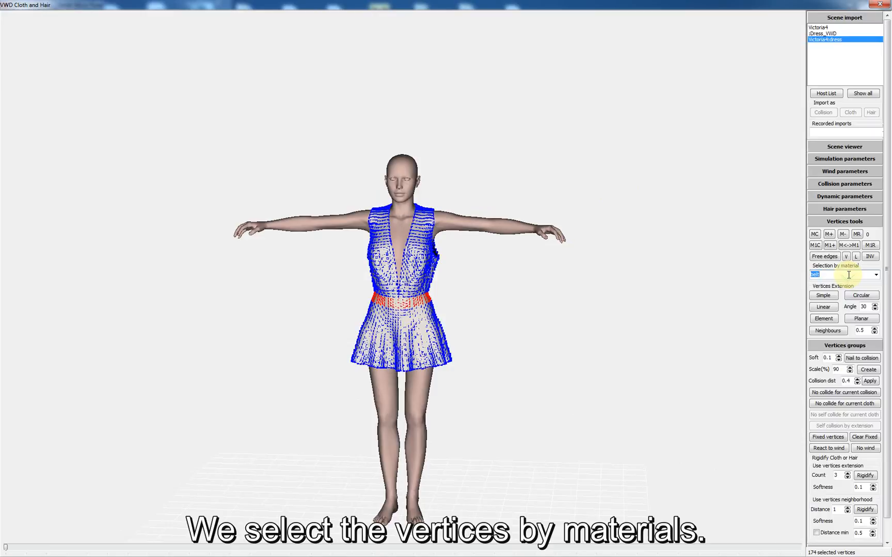
scroll(849, 274, down, 3)
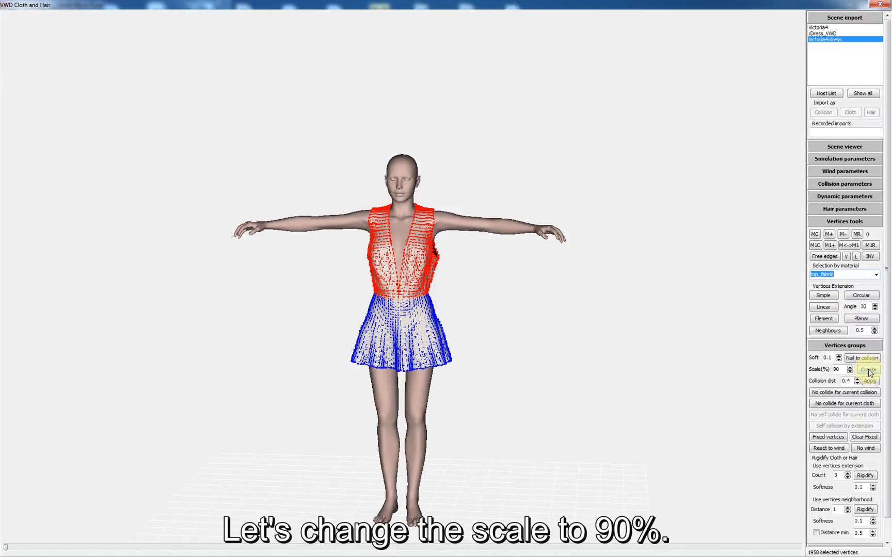
click(869, 370)
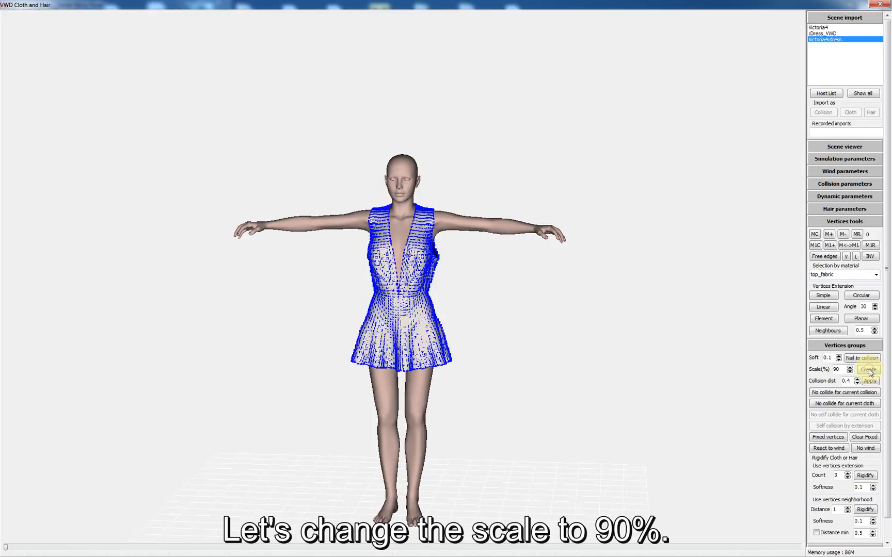
Run the static simulation on the scaled dress, check its drape and stress display, and stop the simulation.
click(845, 159)
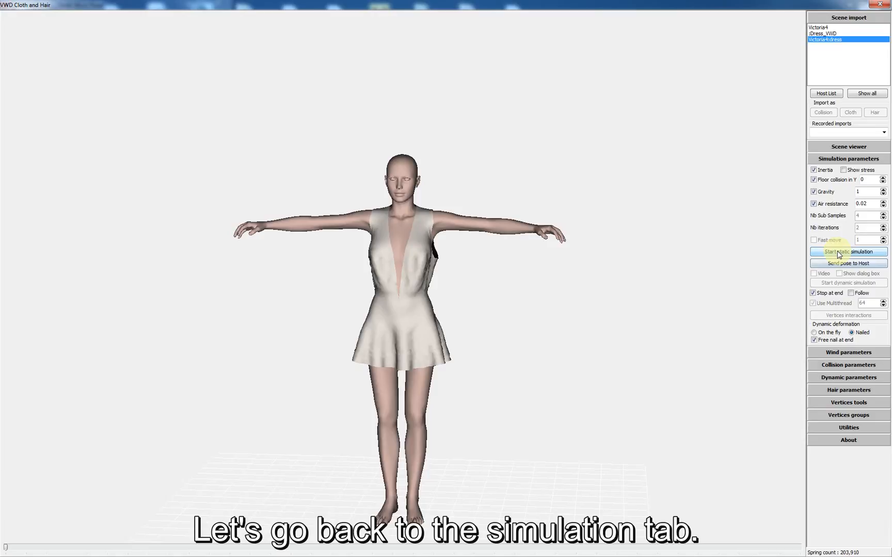
click(838, 252)
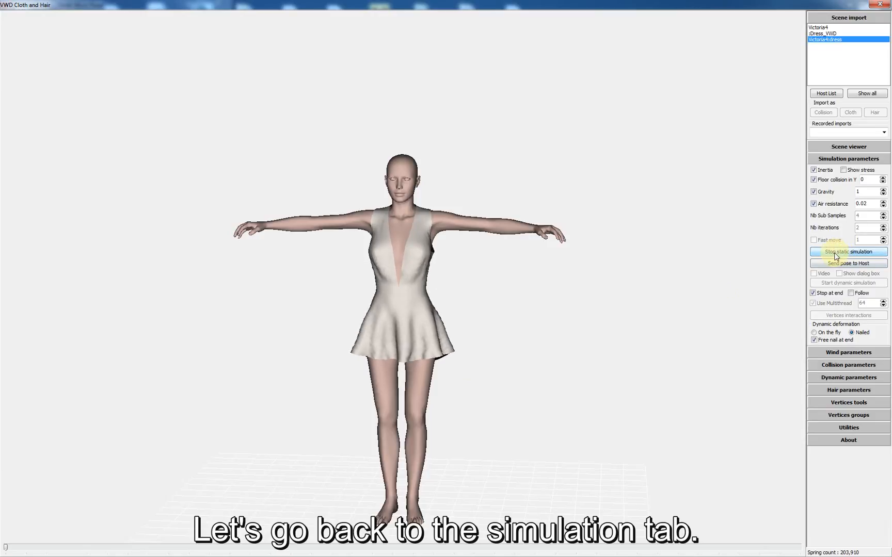
mouse_move(494, 311)
mouse_down()
mouse_move(523, 312)
mouse_move(492, 315)
mouse_move(505, 313)
mouse_up()
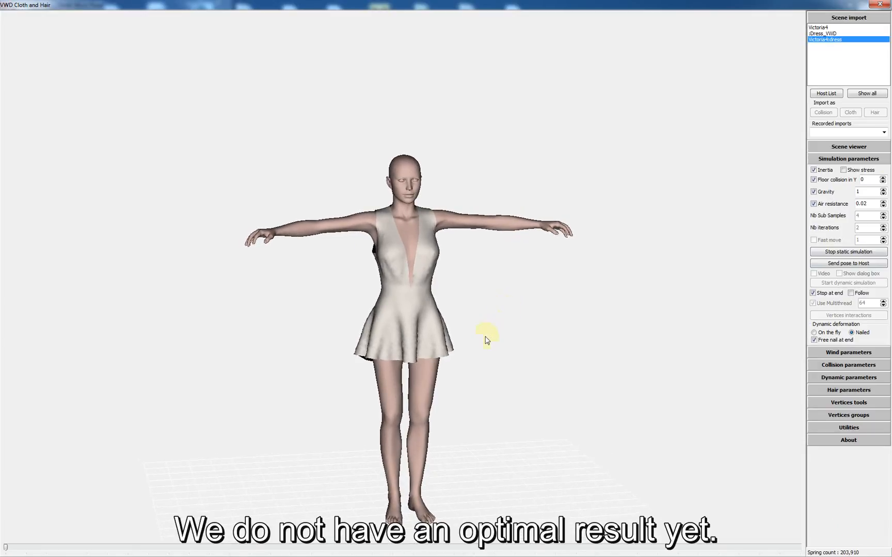
click(854, 170)
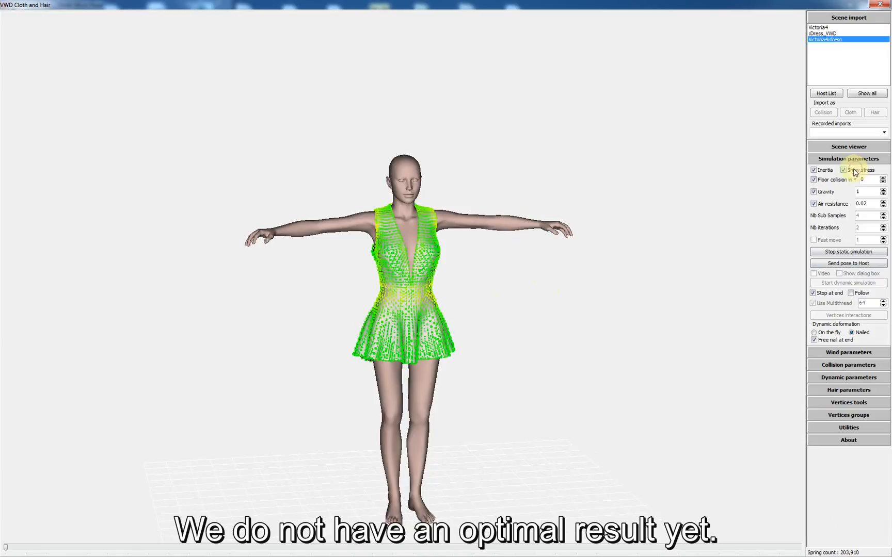
mouse_move(513, 309)
mouse_down()
mouse_move(573, 302)
mouse_move(519, 305)
mouse_up()
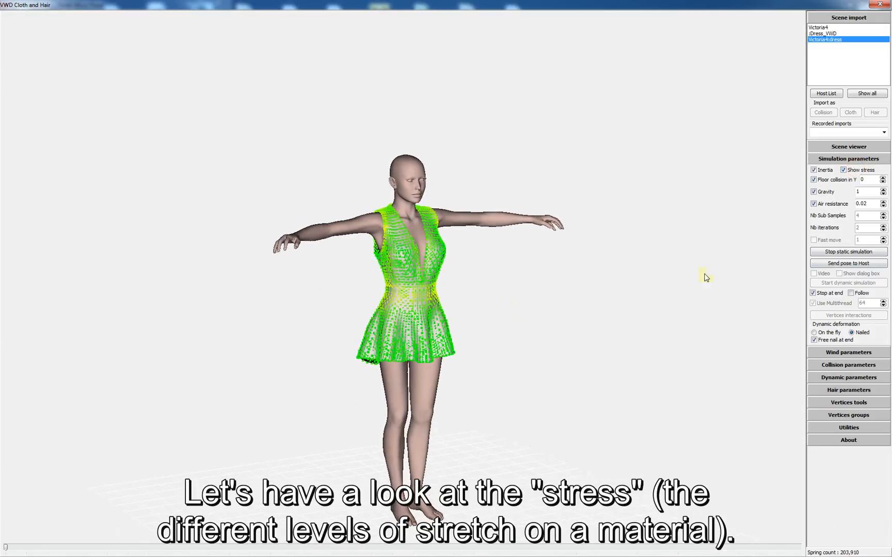
click(856, 171)
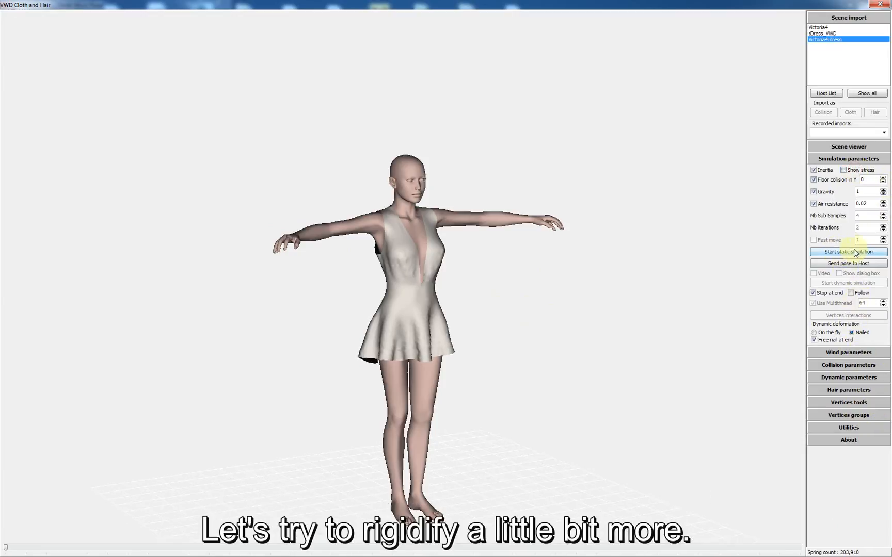
Reselect the top_fabric vertices and apply the 90% scale a second time to tighten the dress's upper part.
click(851, 404)
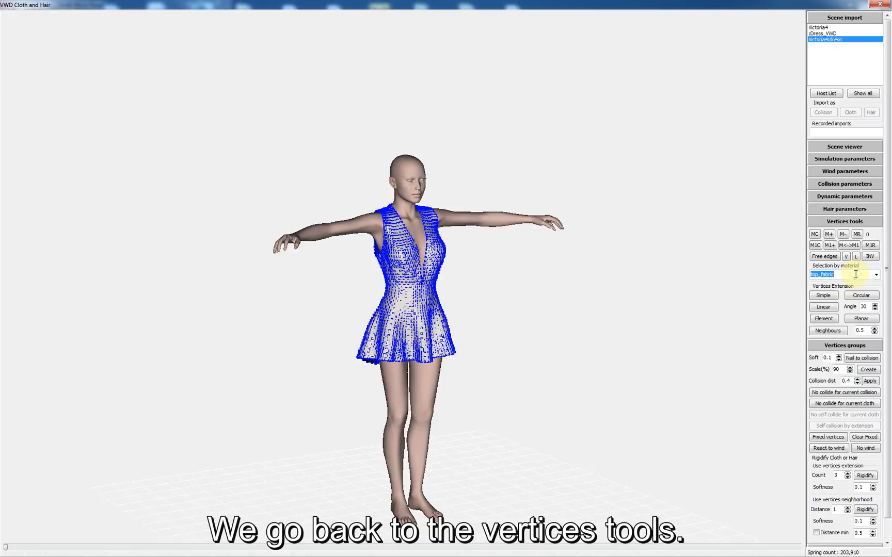
scroll(856, 274, down, 2)
scroll(856, 274, up, 2)
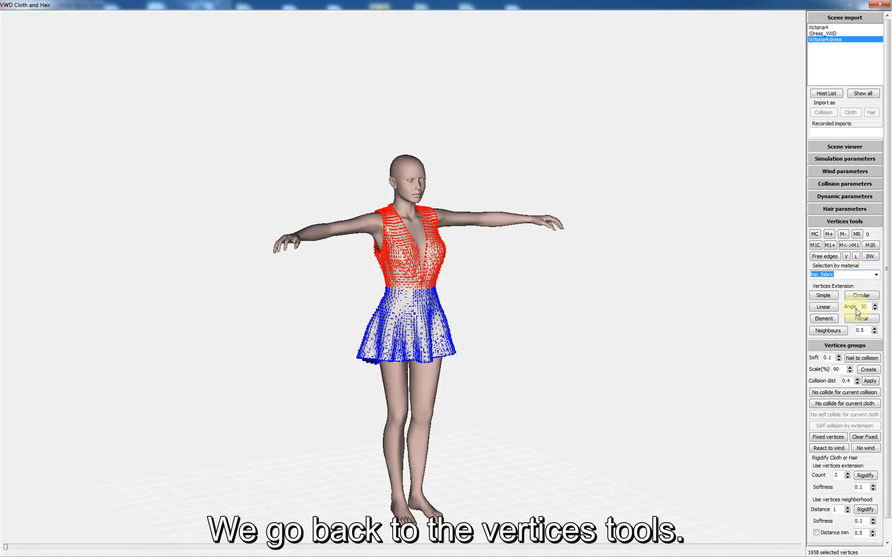
click(868, 370)
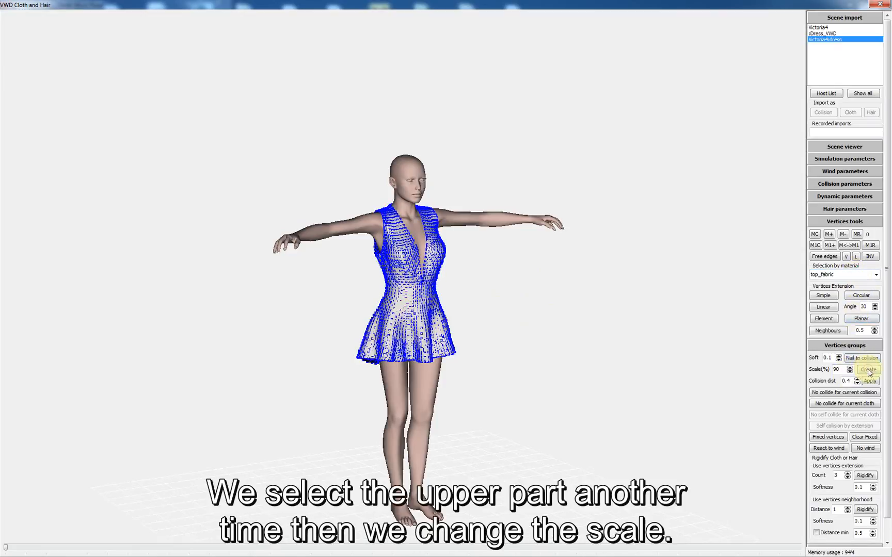
Restart the static simulation on the further tightened dress and inspect its fit and stress up close from several angles.
click(839, 160)
click(842, 251)
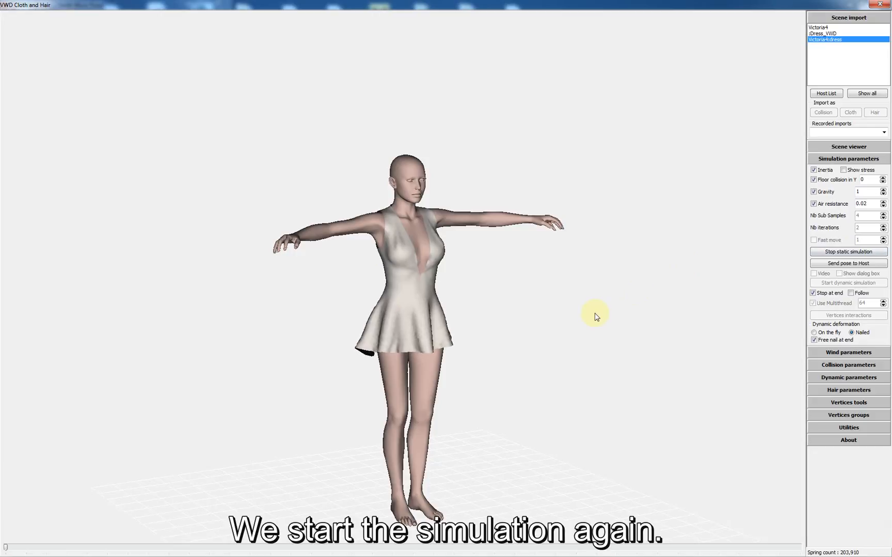
drag(481, 325, 510, 295)
scroll(525, 321, up, 2)
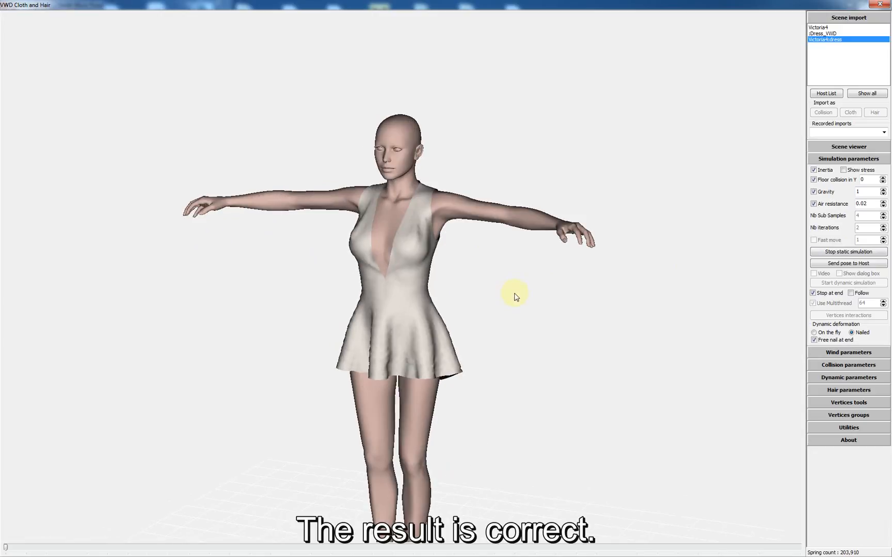
drag(450, 285, 467, 281)
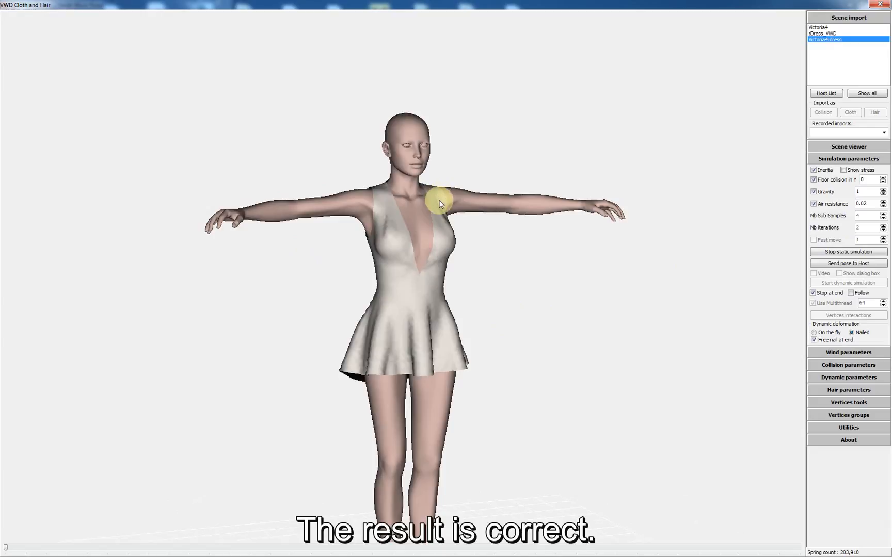
mouse_move(507, 260)
mouse_down()
mouse_move(489, 261)
mouse_move(520, 267)
mouse_up()
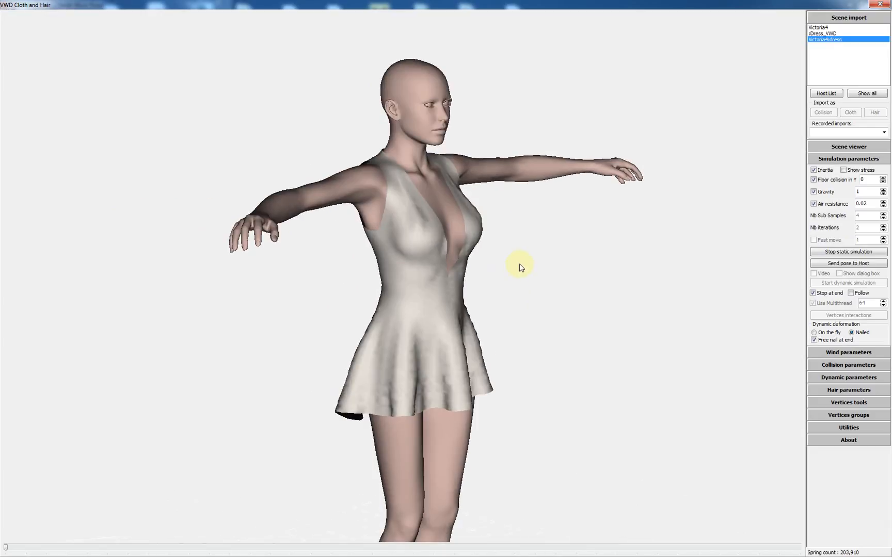
click(861, 171)
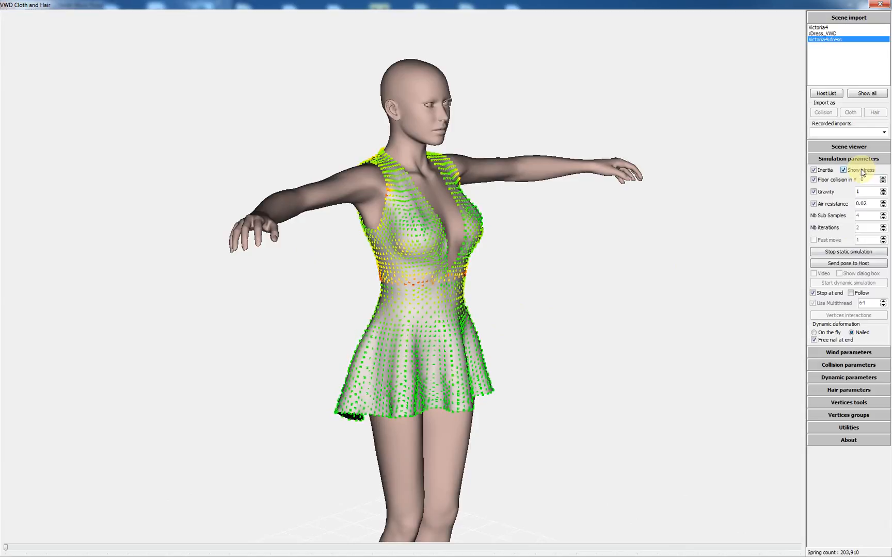
click(863, 172)
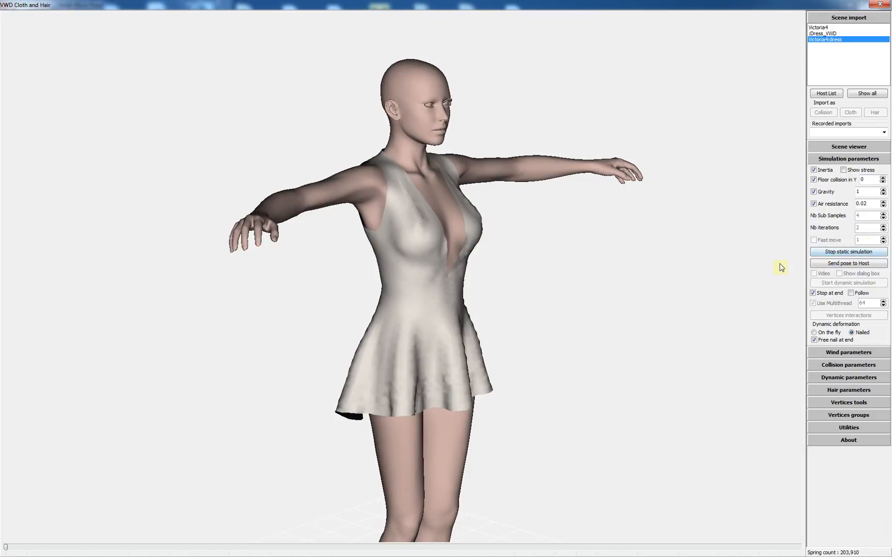
middle_drag(559, 276, 556, 276)
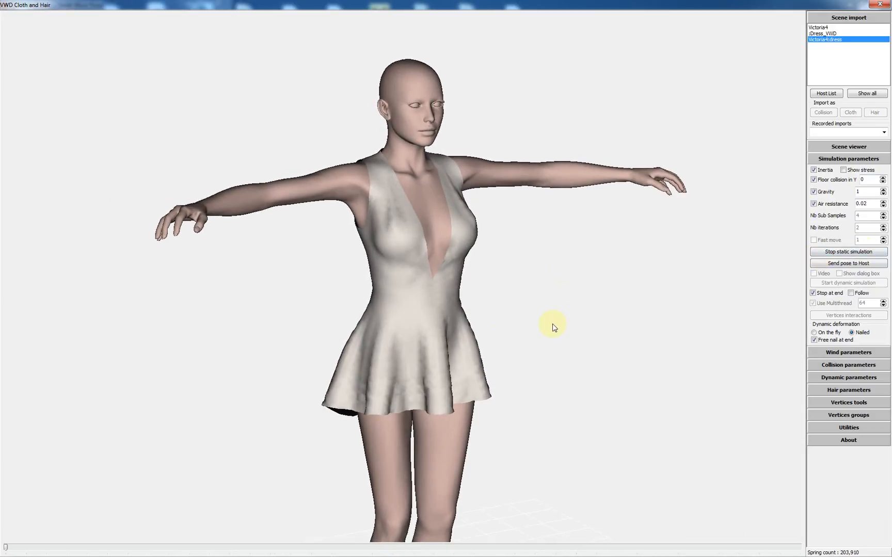
Set the gravity to 5 in the running simulation, let the dress settle and stop the static simulation.
double_click(871, 192)
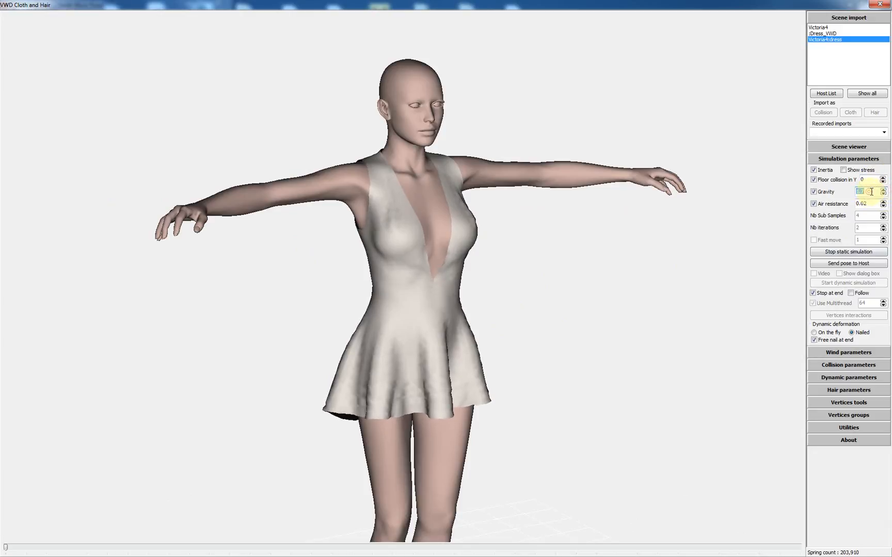
text(5)
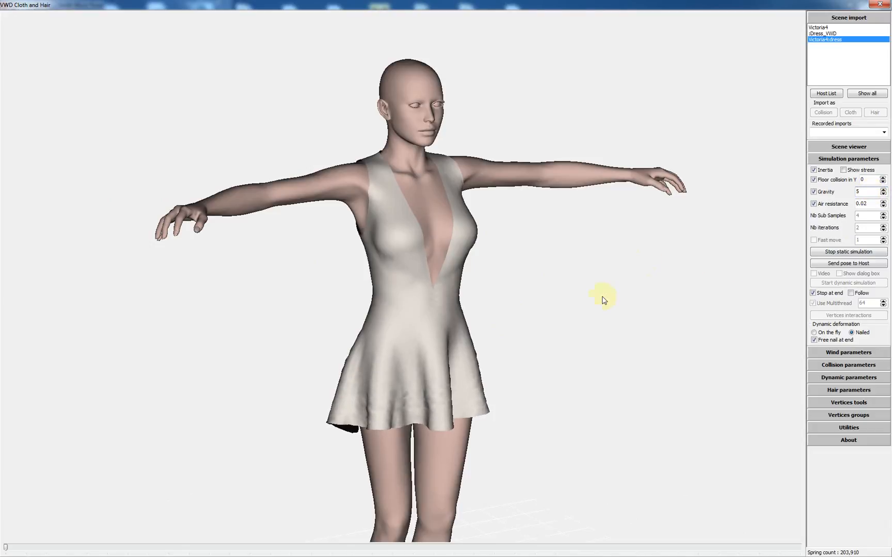
mouse_move(603, 299)
mouse_down()
mouse_move(659, 292)
mouse_move(595, 295)
mouse_move(603, 296)
mouse_move(581, 313)
mouse_move(594, 313)
mouse_up()
scroll(637, 316, down, 3)
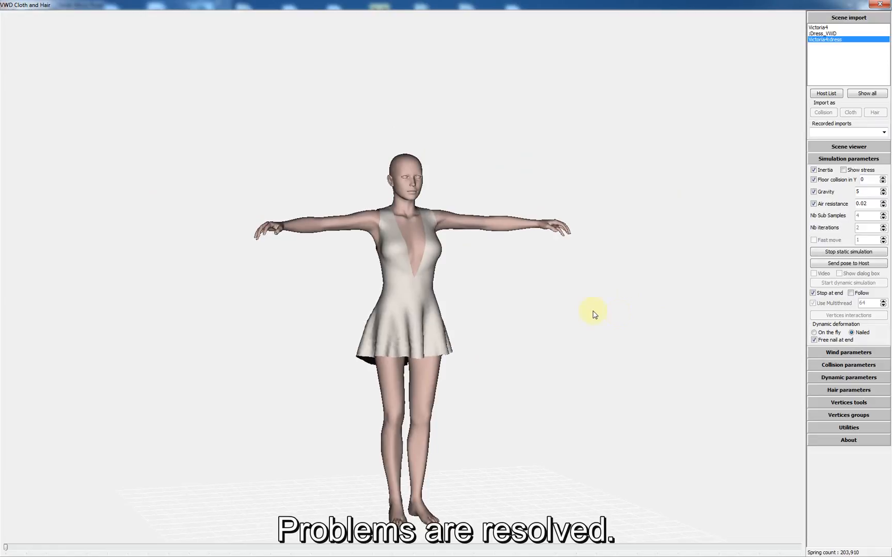
click(848, 253)
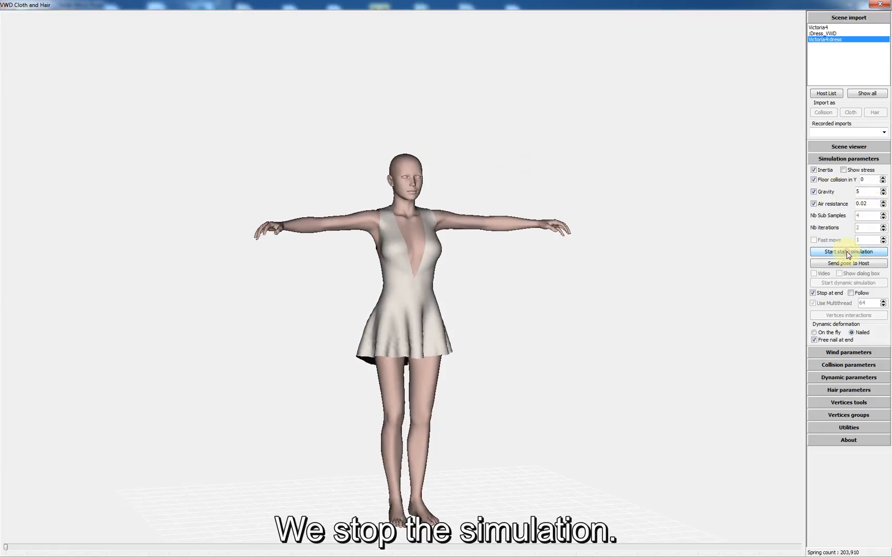
Return to Poser, send the simulated dress pose to the host, check it from another angle and close VWD Cloth and Hair.
click(842, 147)
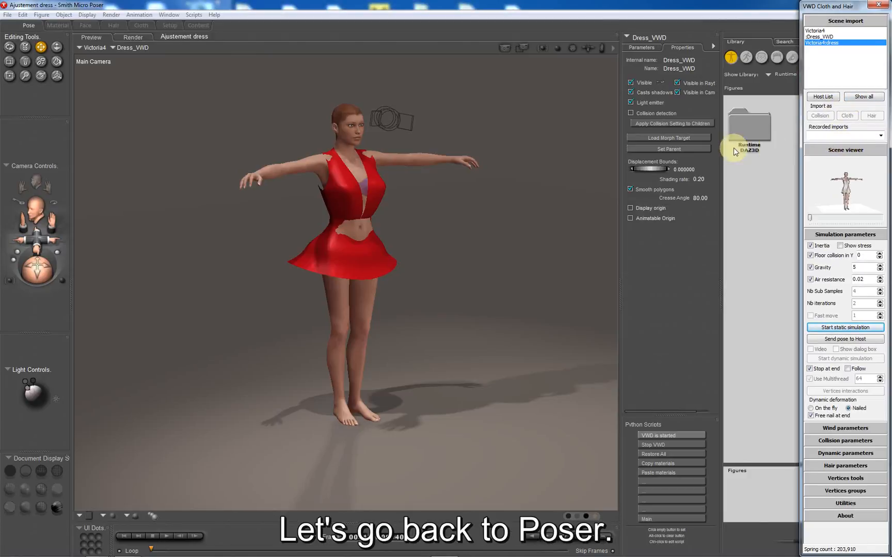
click(852, 339)
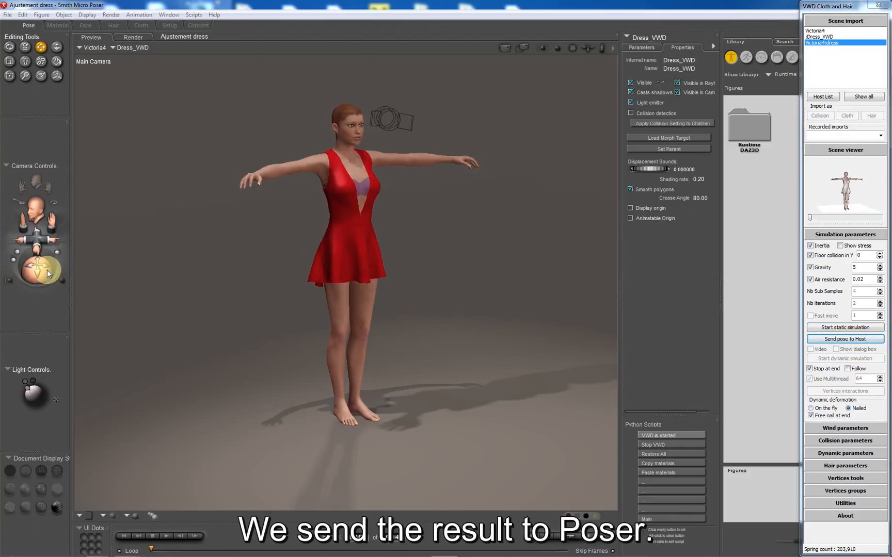
drag(52, 271, 72, 268)
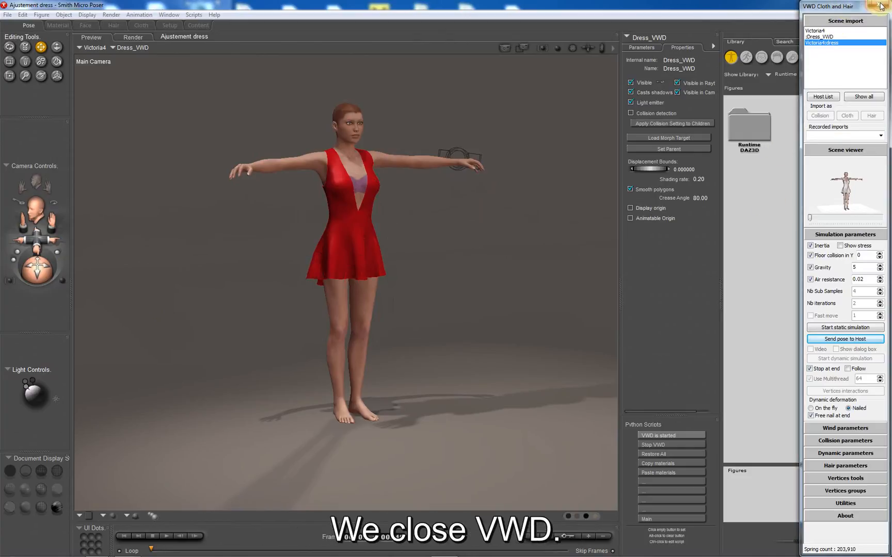
click(880, 6)
click(428, 310)
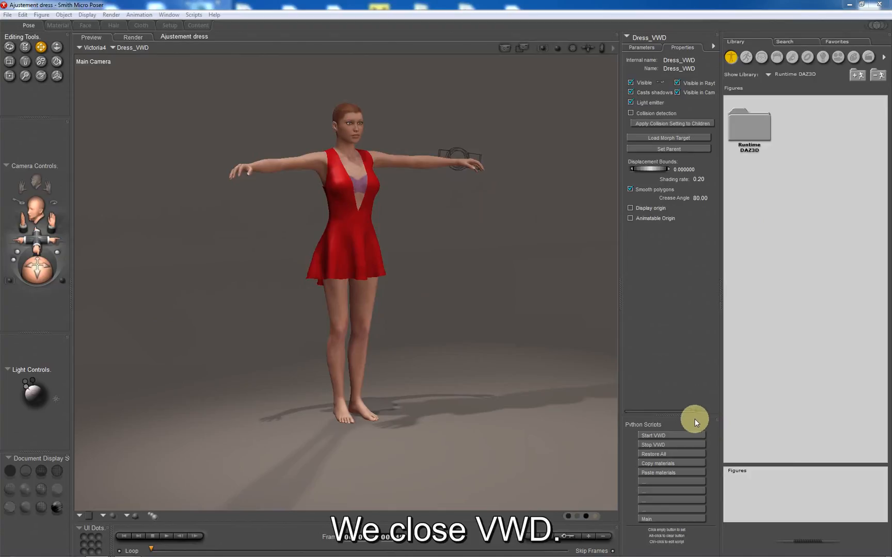
Restart VWD Cloth and Hair, check the import options for :Dress_VWD in the reloaded object list, and close it.
click(670, 436)
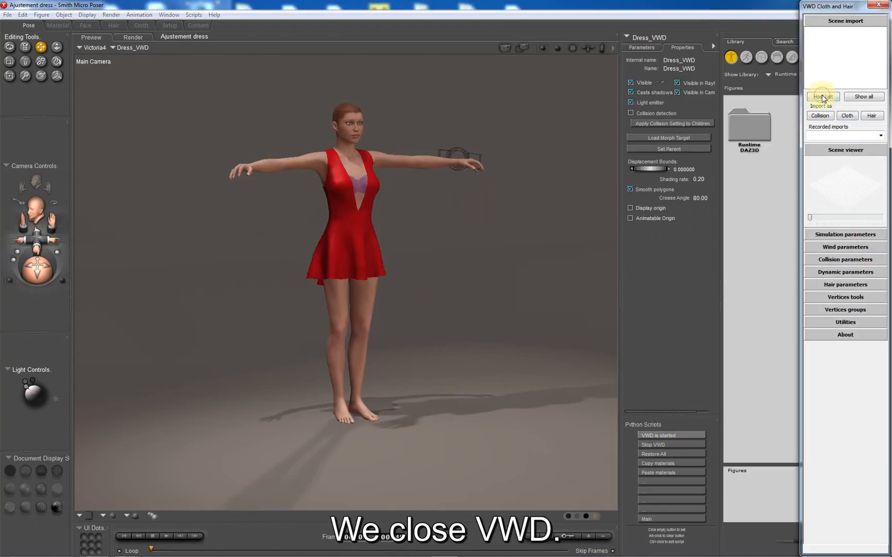
click(823, 97)
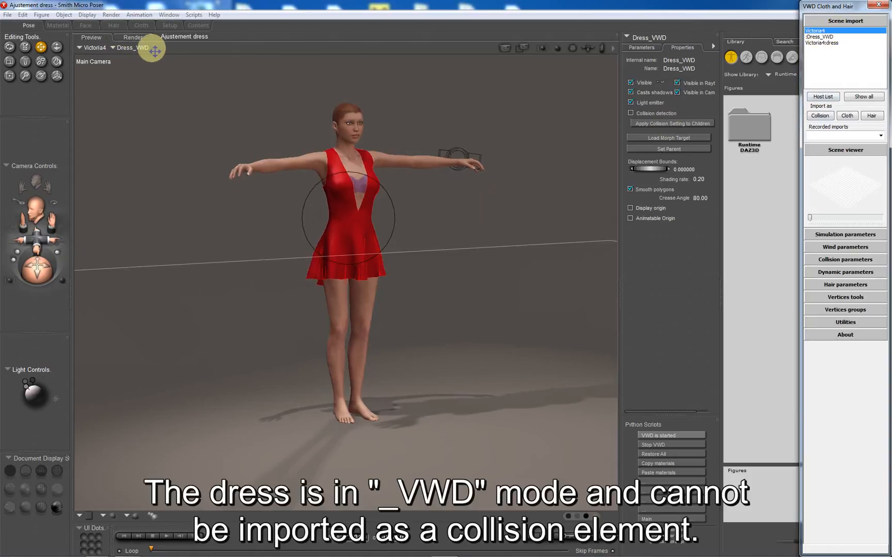
click(823, 37)
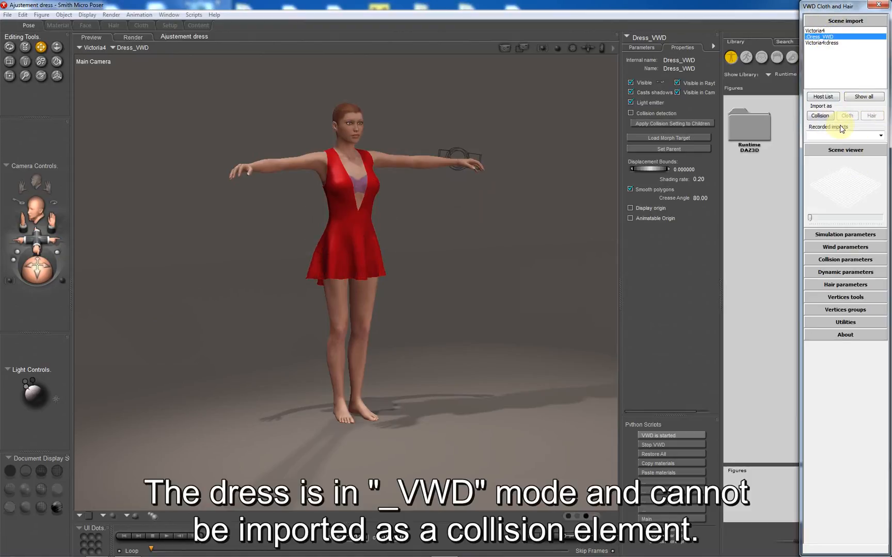
click(880, 5)
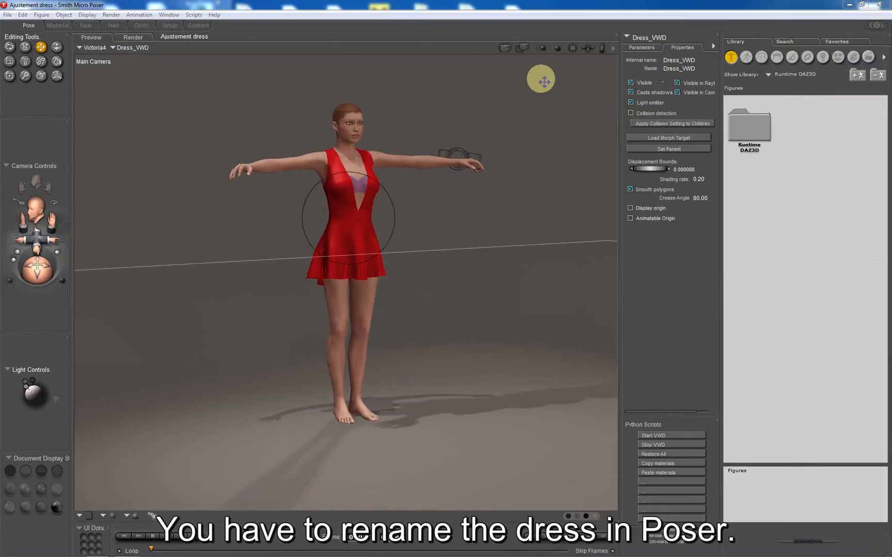
Rename the Dress_VWD object in Poser as Dress_NEW.
click(681, 64)
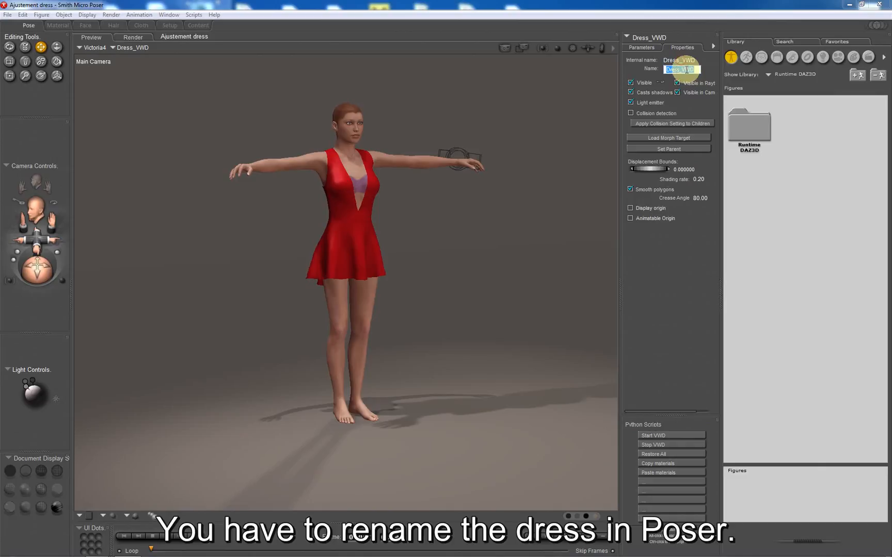
drag(681, 69, 707, 69)
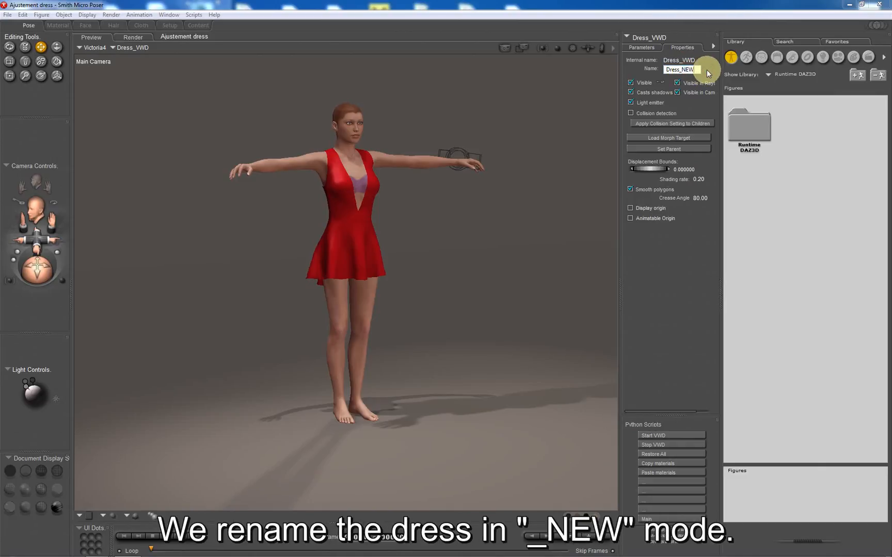
key(Return)
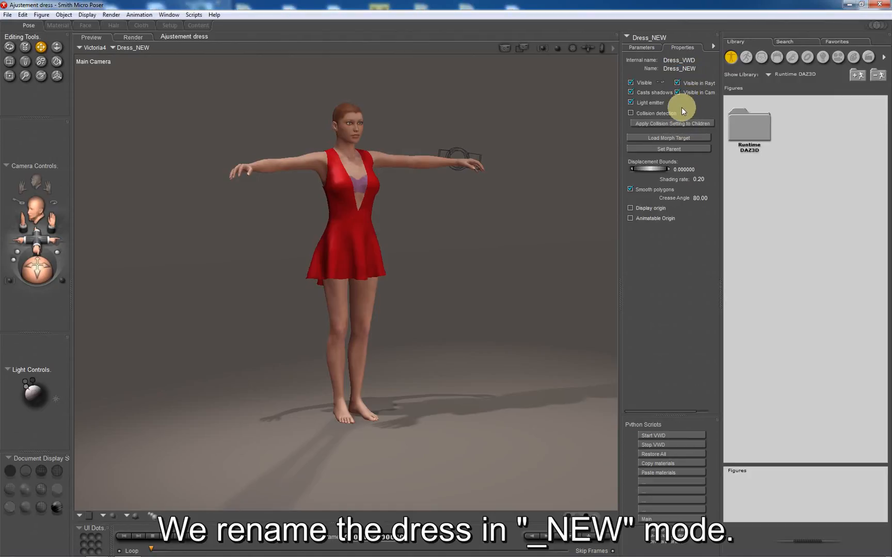
Start VWD Cloth and Hair and import the Victoria4 figure as a collision object.
click(670, 435)
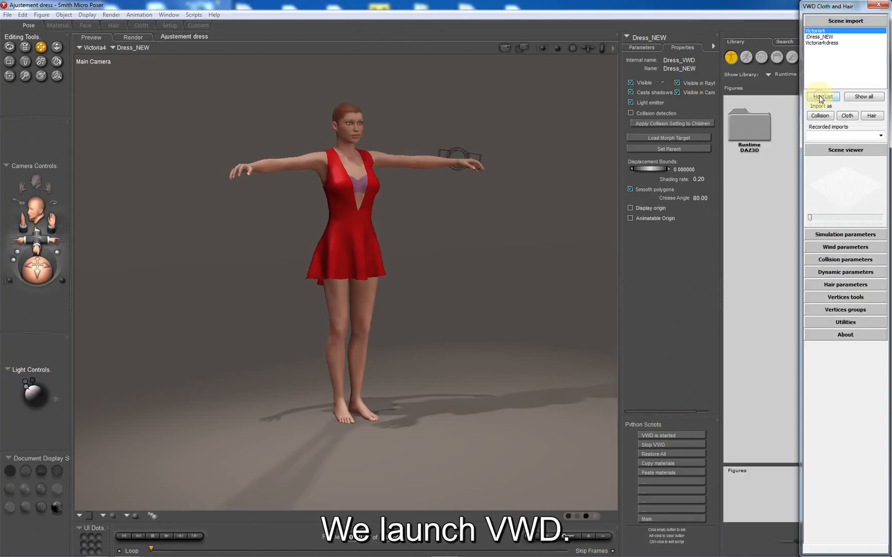
click(825, 37)
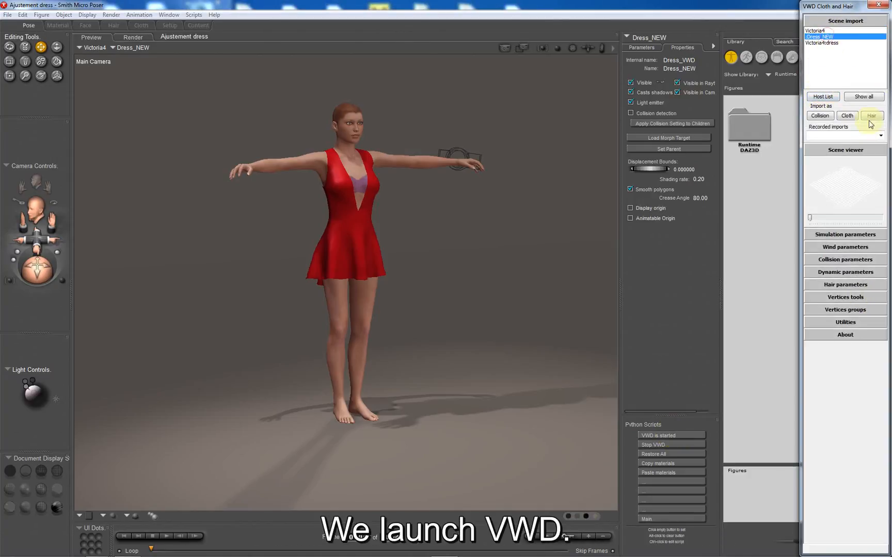
click(846, 116)
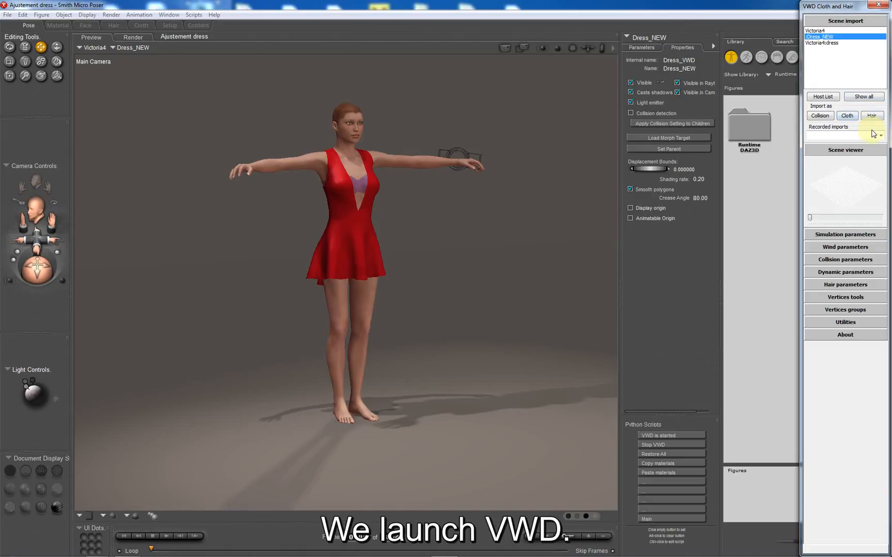
click(815, 31)
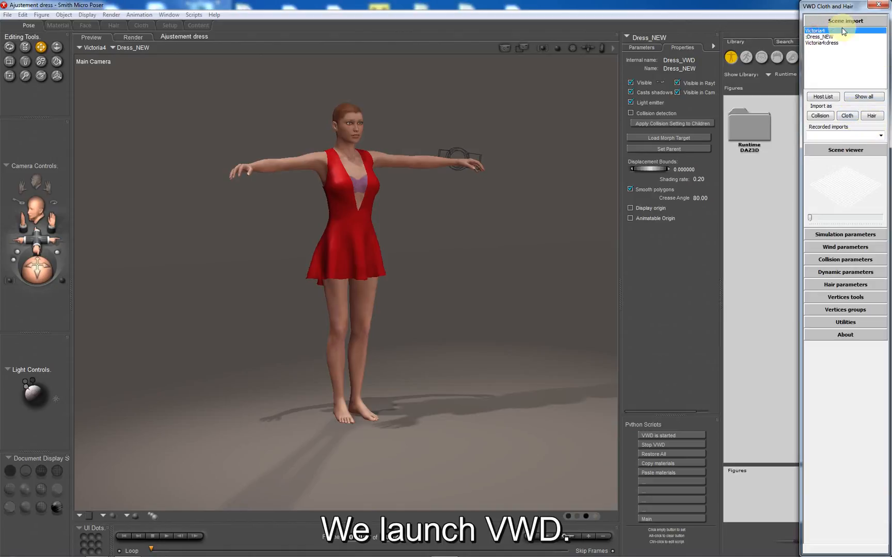
click(821, 117)
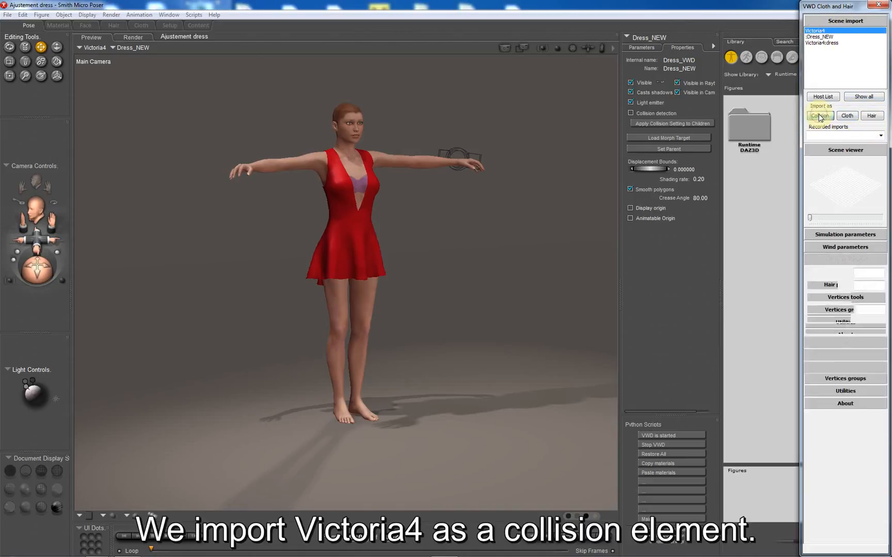
click(820, 116)
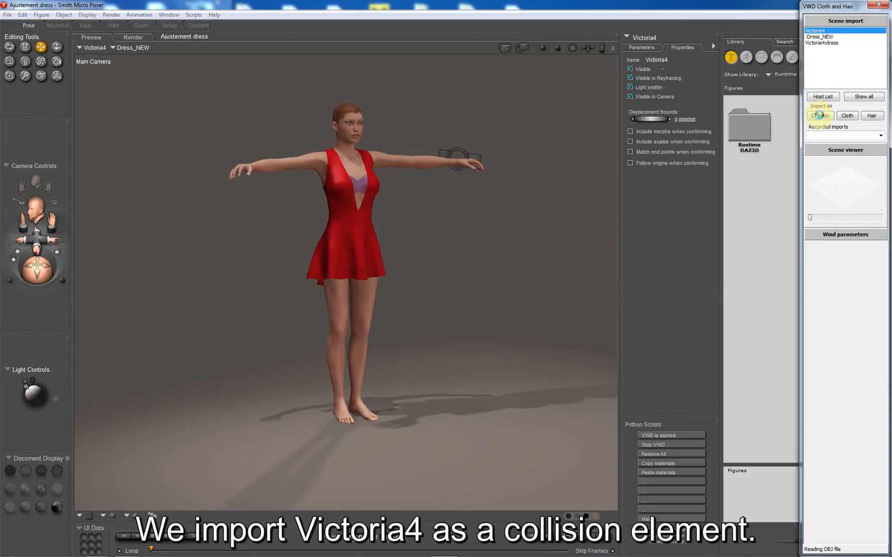
Import :Dress_NEW as cloth using vertices extension instead of vertices neighborhood, checking its subdivided mesh in Poser's Hidden Line display before importing.
click(820, 37)
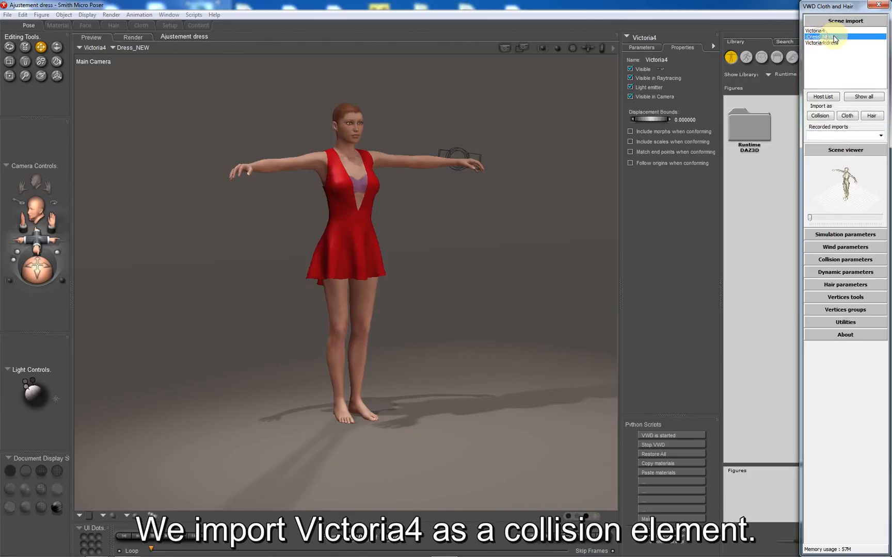
click(846, 116)
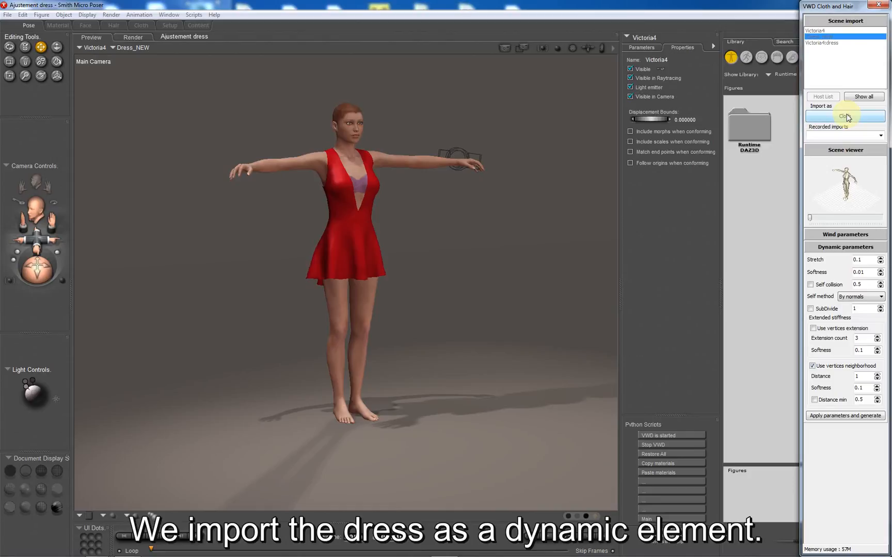
click(838, 331)
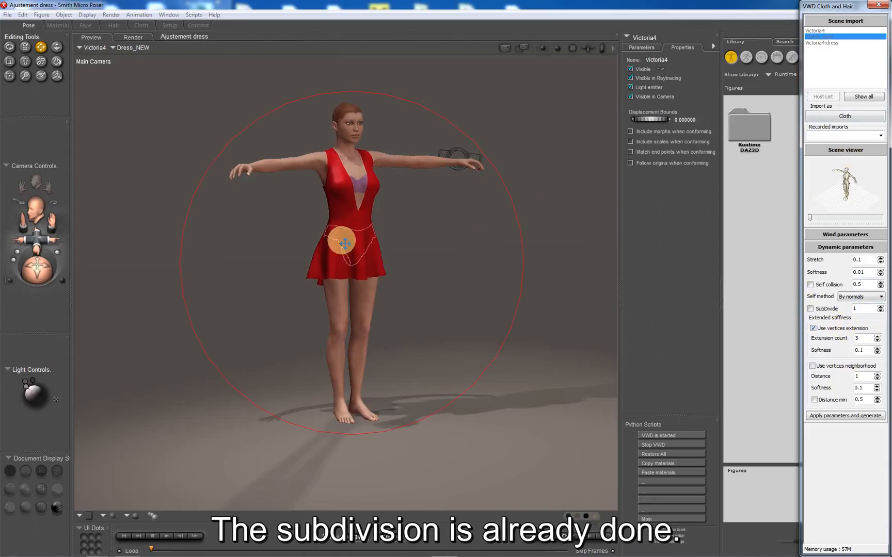
click(58, 471)
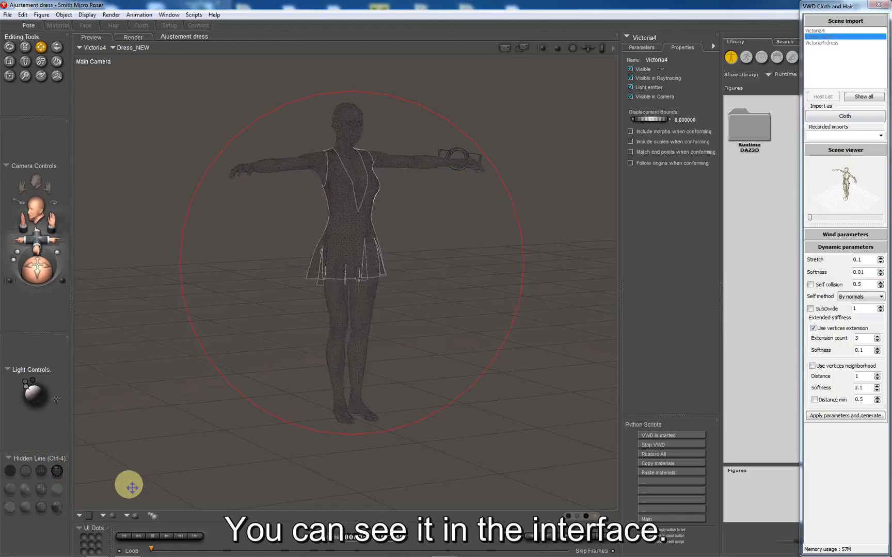
click(57, 509)
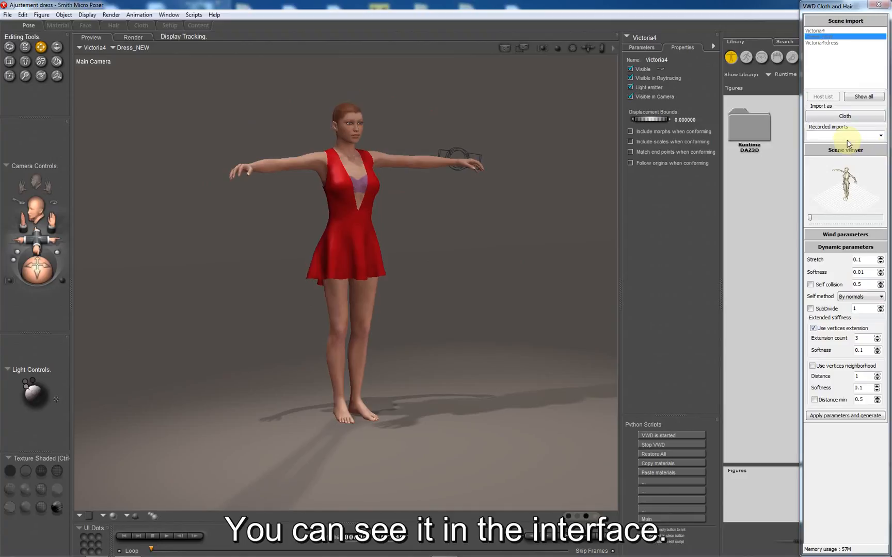
click(839, 117)
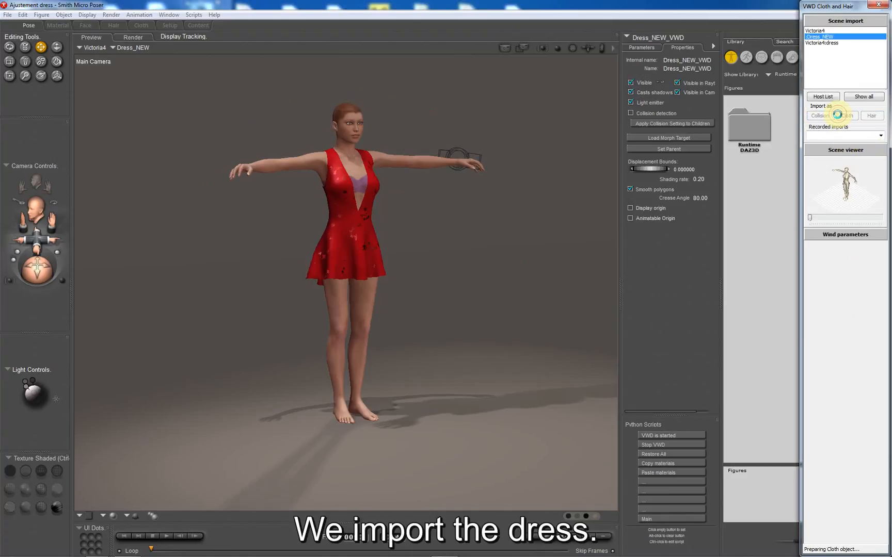
Enlarge the VWD scene view and select all free-edge vertices of the dress.
click(840, 151)
mouse_move(638, 231)
middle_down()
mouse_move(630, 224)
mouse_move(642, 230)
middle_up()
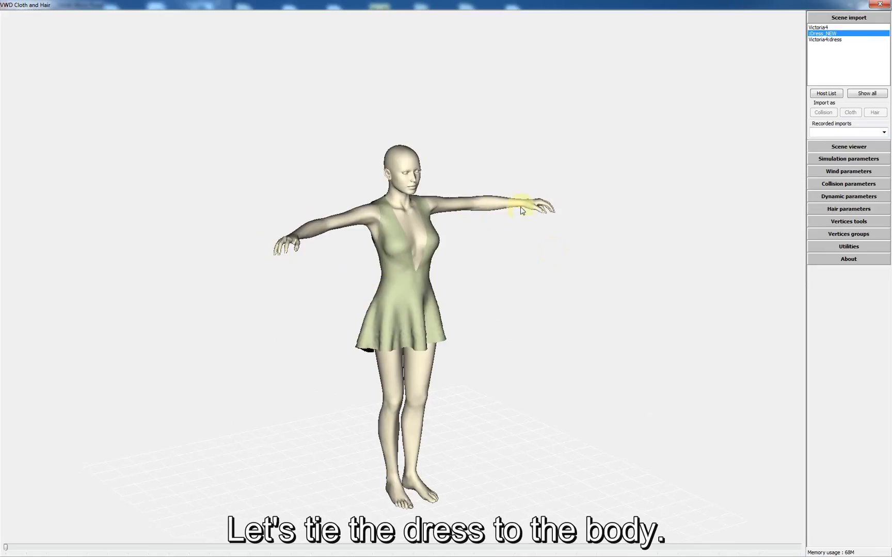
click(848, 223)
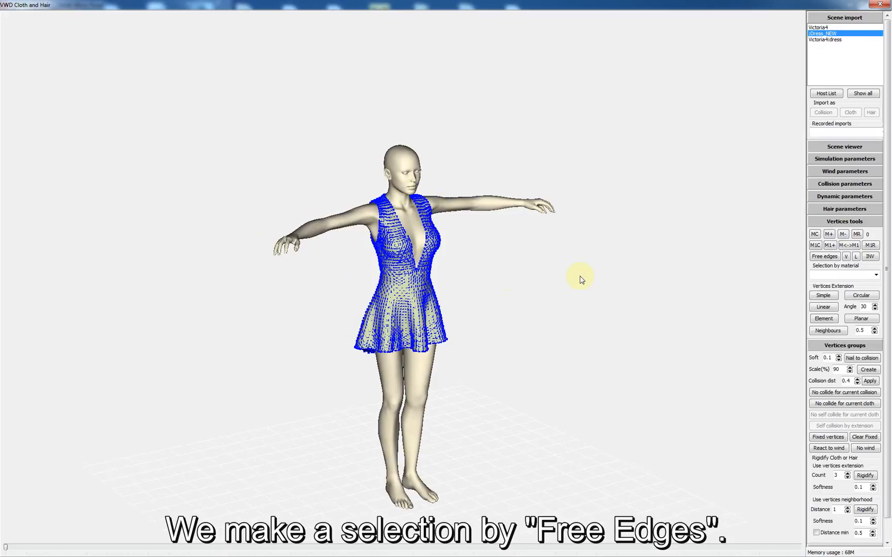
click(824, 256)
middle_drag(584, 308, 576, 306)
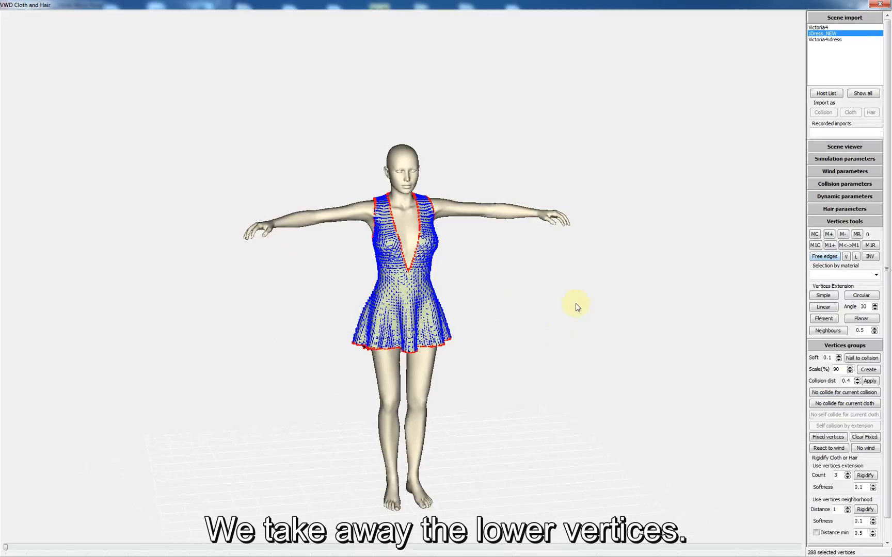
Remove the lower hem vertices from the selection and nail the remaining neckline and armhole vertices to the collision body.
drag(293, 421, 524, 308)
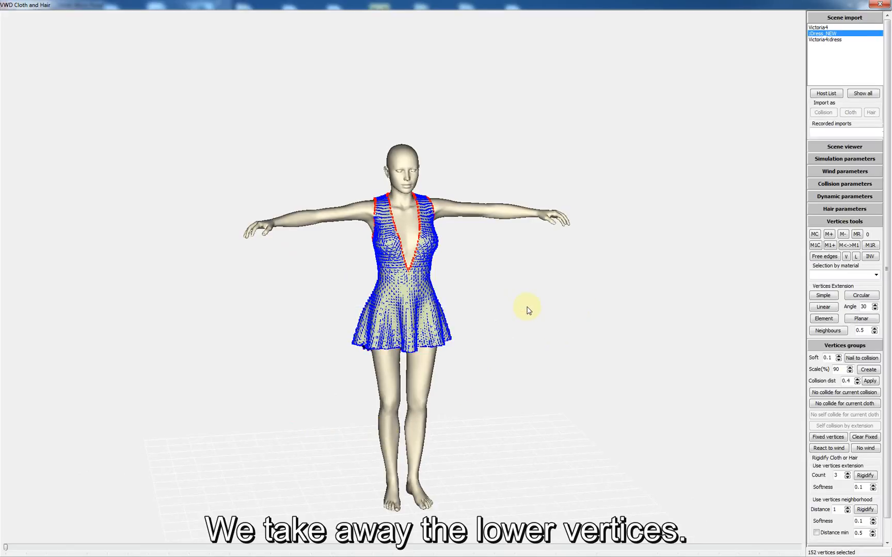
mouse_move(562, 343)
middle_down()
mouse_move(582, 330)
mouse_move(555, 340)
middle_up()
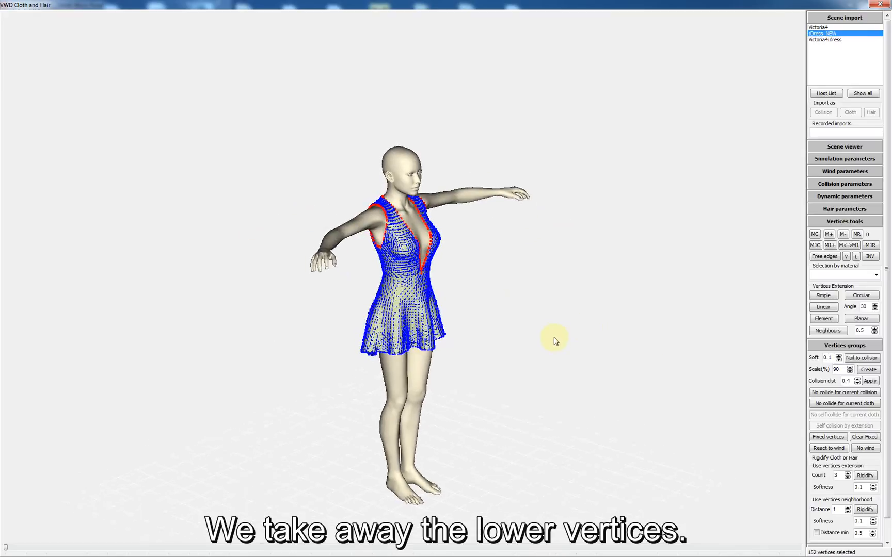
click(861, 360)
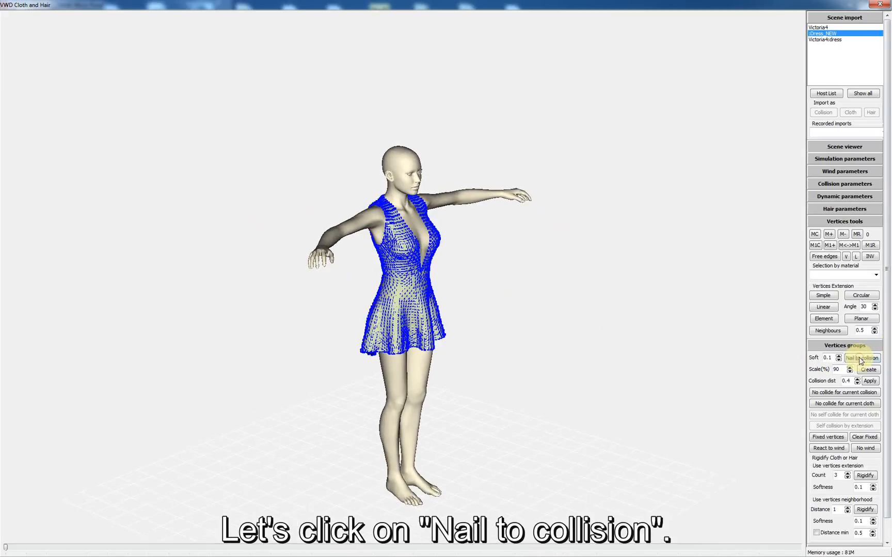
middle_drag(633, 299, 628, 295)
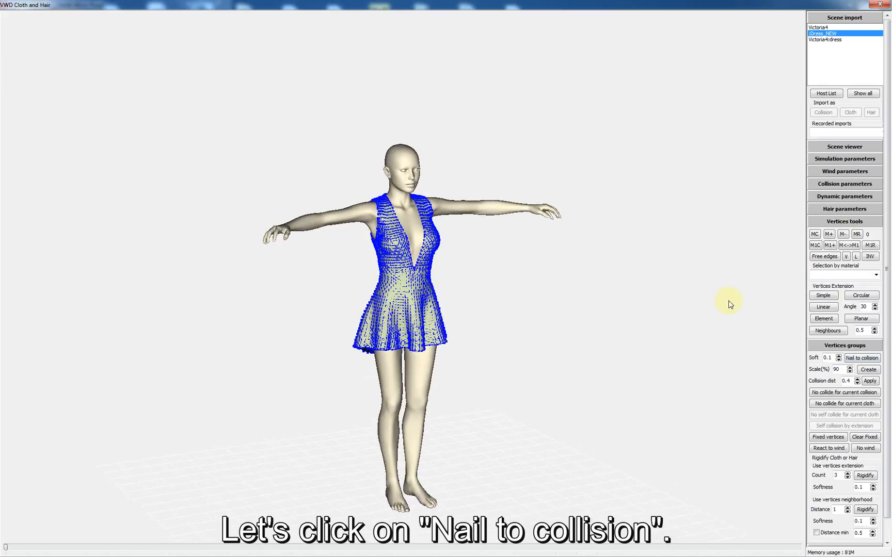
Run the dynamic simulation of the dress and send the resulting animation to the host.
click(838, 159)
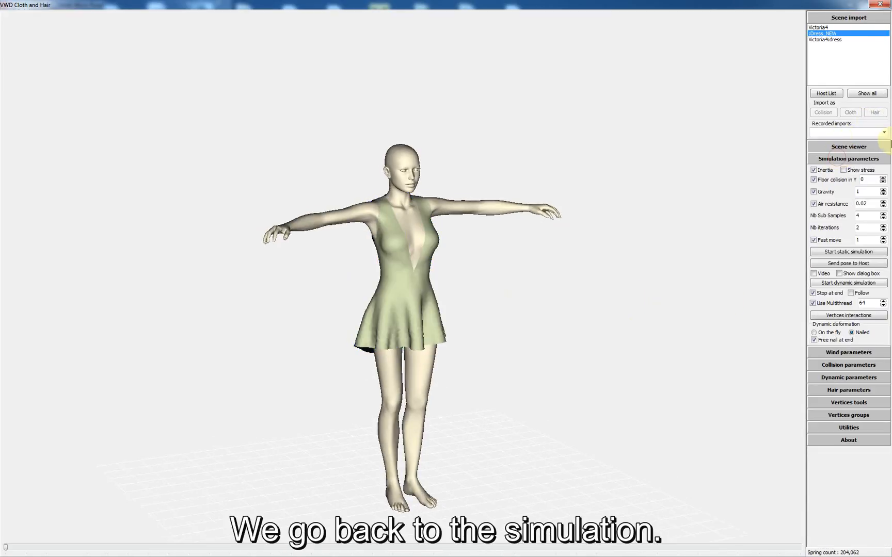
click(847, 284)
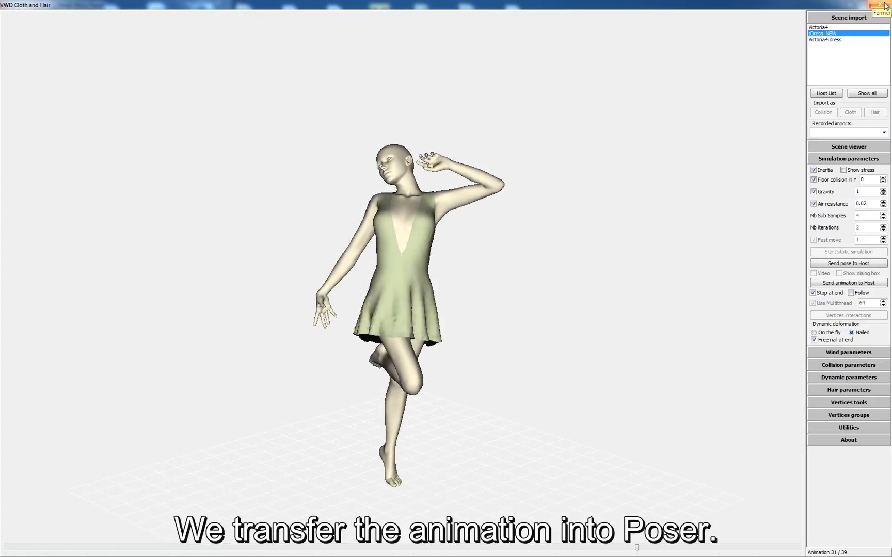
click(844, 283)
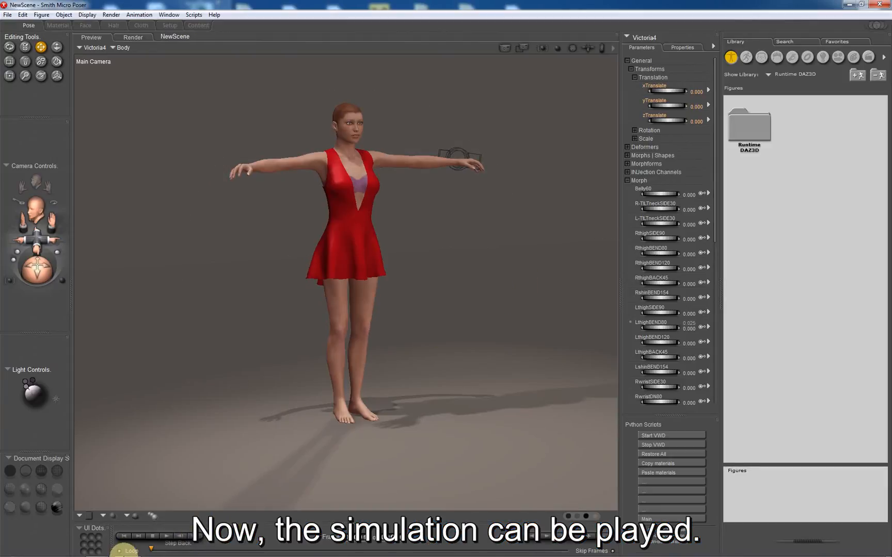
Switch to Poser and play the simulated dress animation.
click(168, 534)
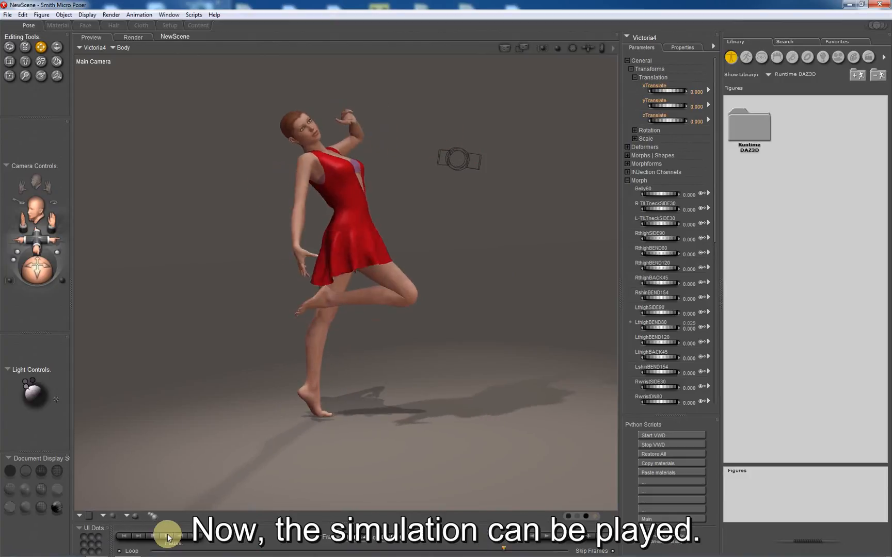
click(191, 481)
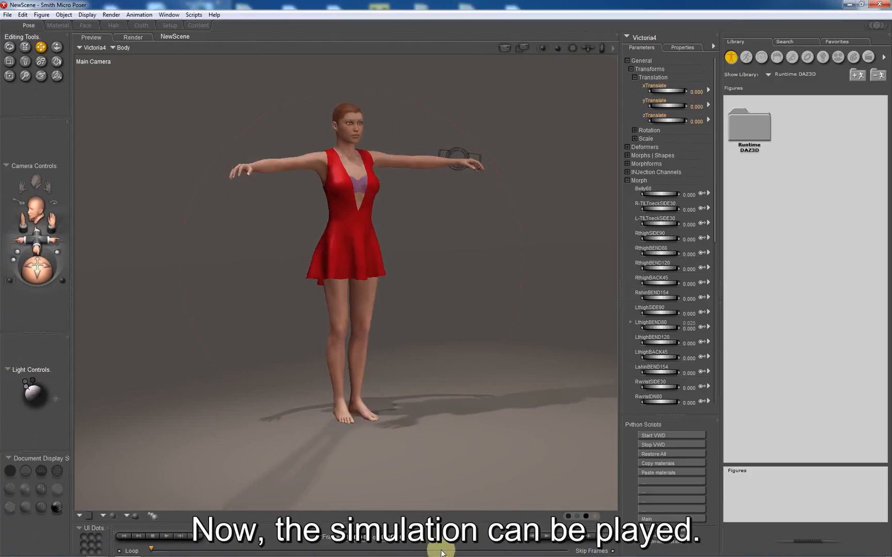
Move to the end of the animation, rotate the camera around the figure and render the scene.
click(566, 550)
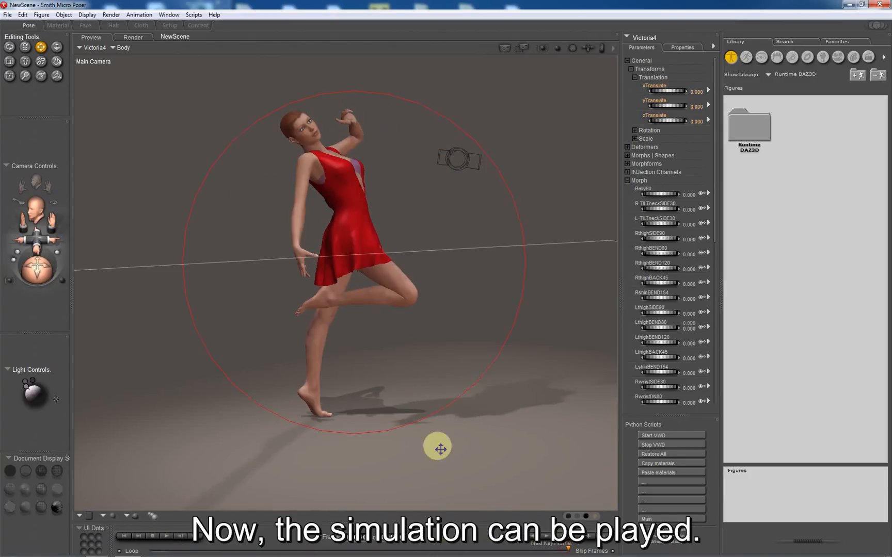
drag(47, 271, 41, 268)
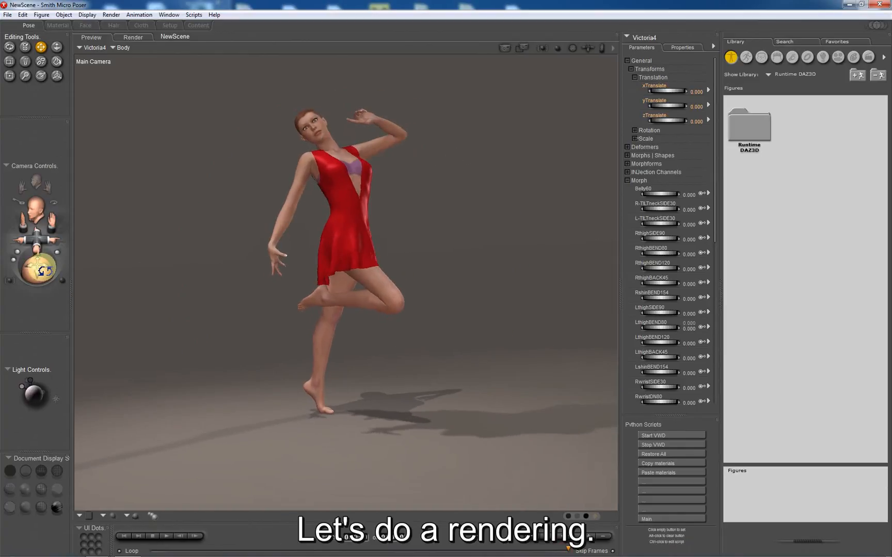
click(503, 48)
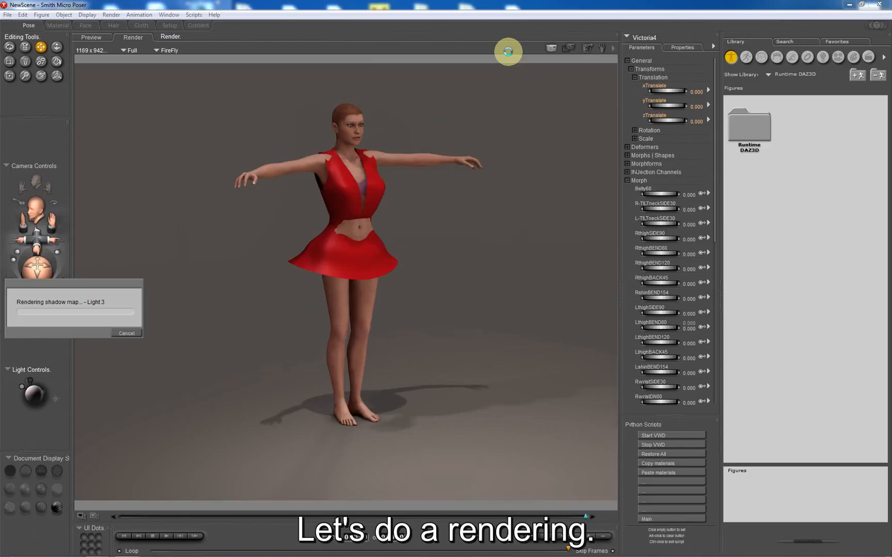